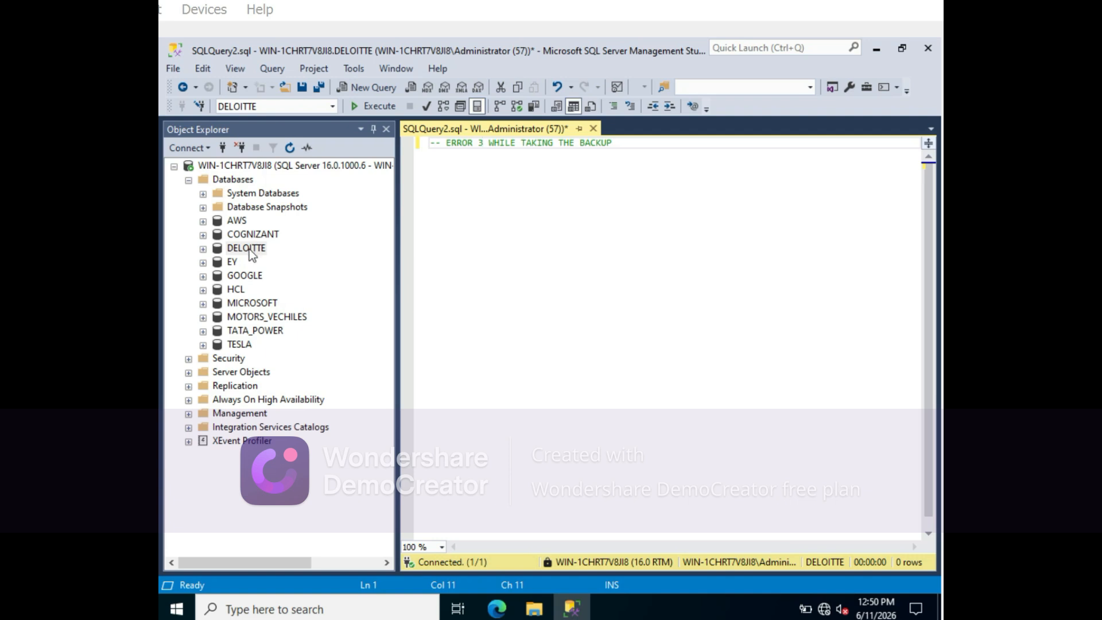
- Open the backup settings for the GOOGLE database and remove its existing backup destination
right_click(253, 282)
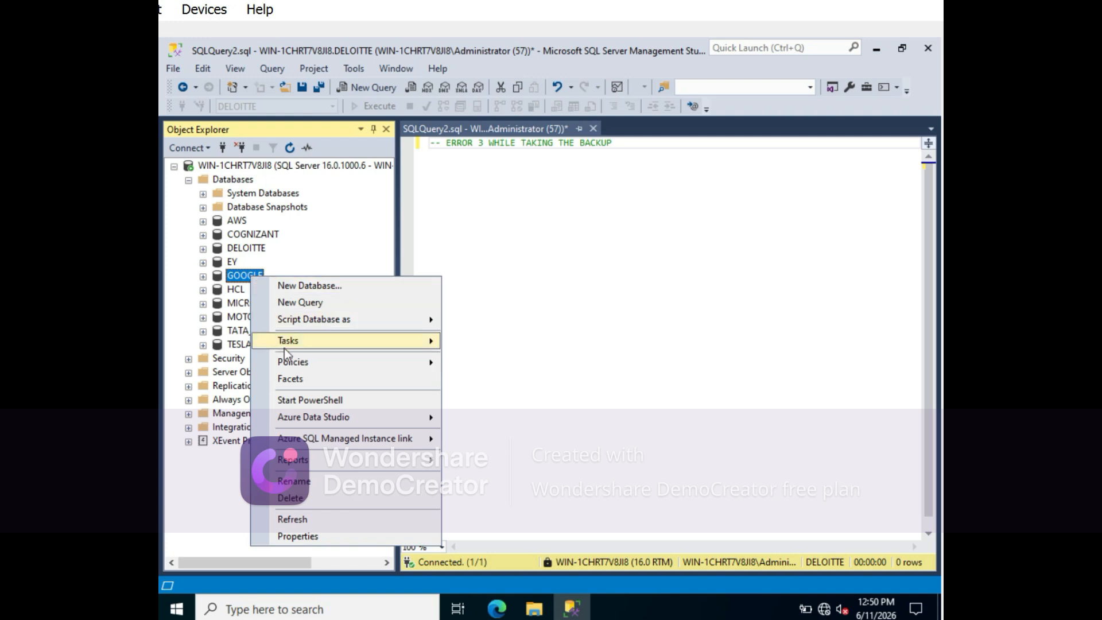
mouse_move(287, 342)
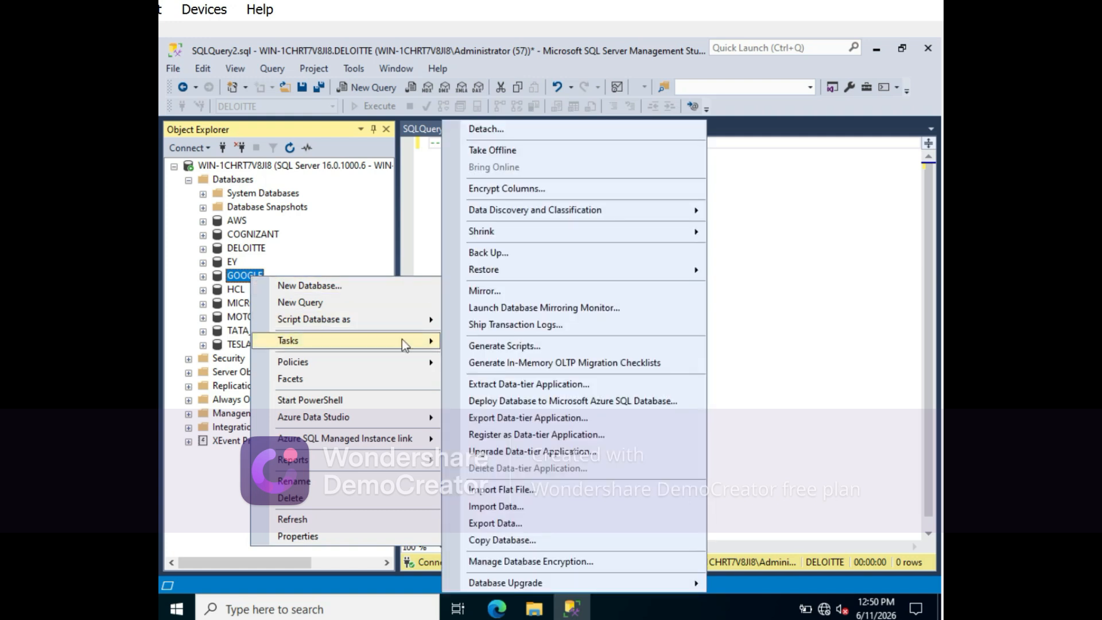
click(480, 256)
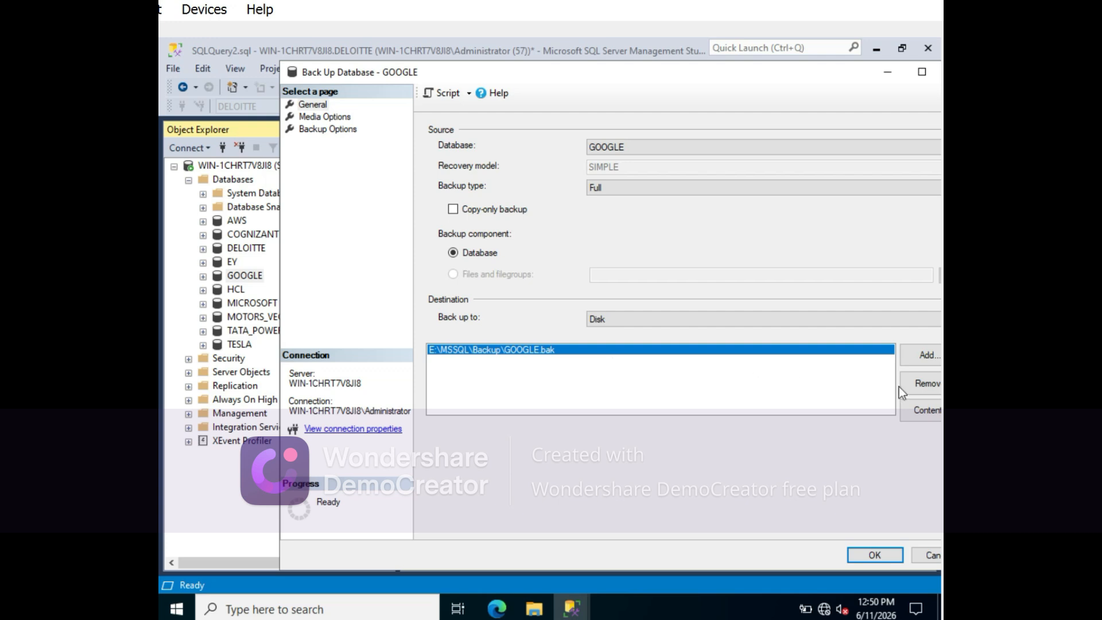
click(917, 390)
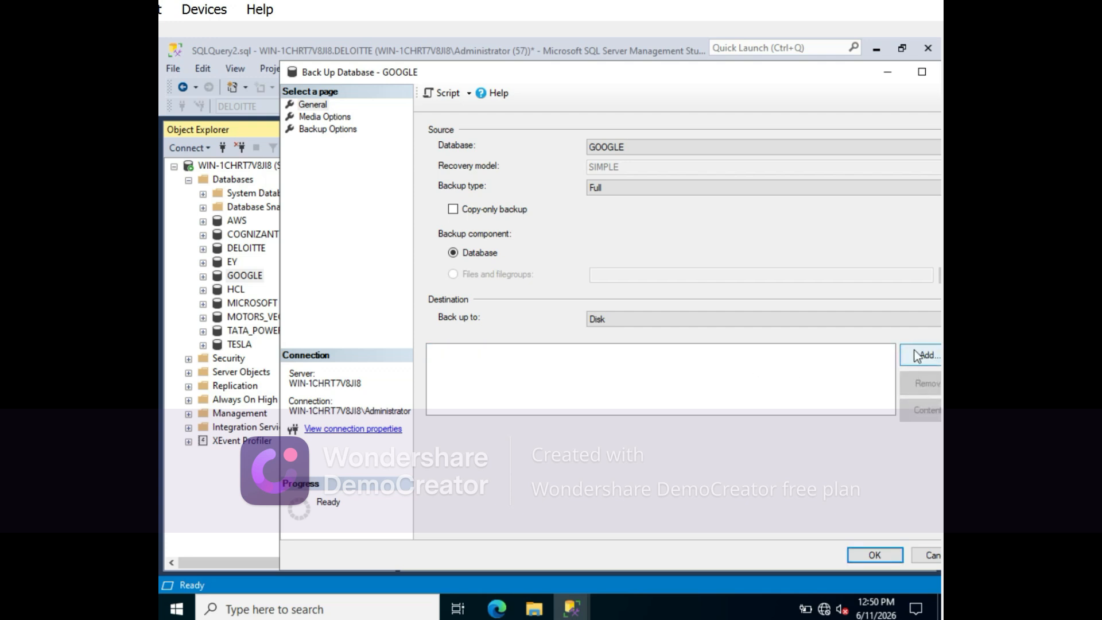
- Start adding a new disk destination and choose the folder E:\MSSQL\Backup_2 for the backup file
click(917, 356)
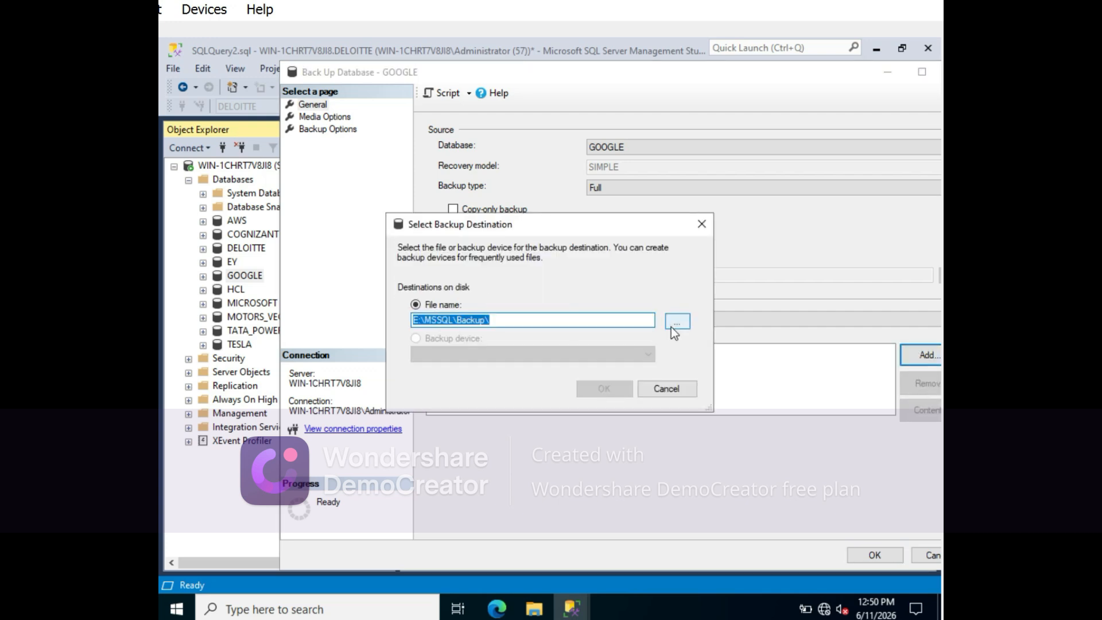
click(670, 324)
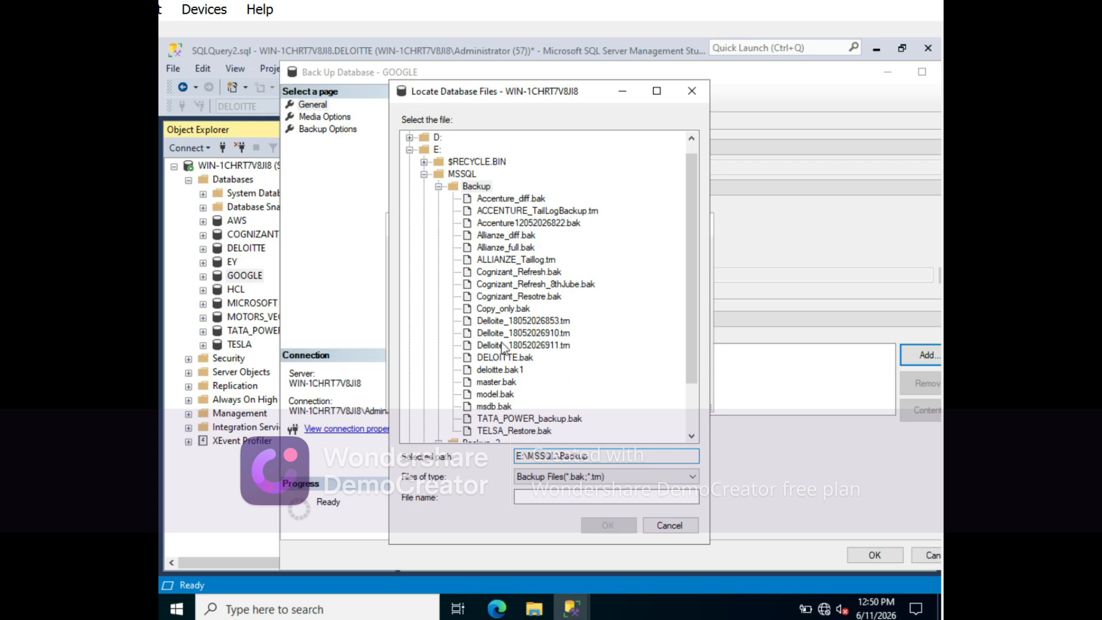
click(438, 187)
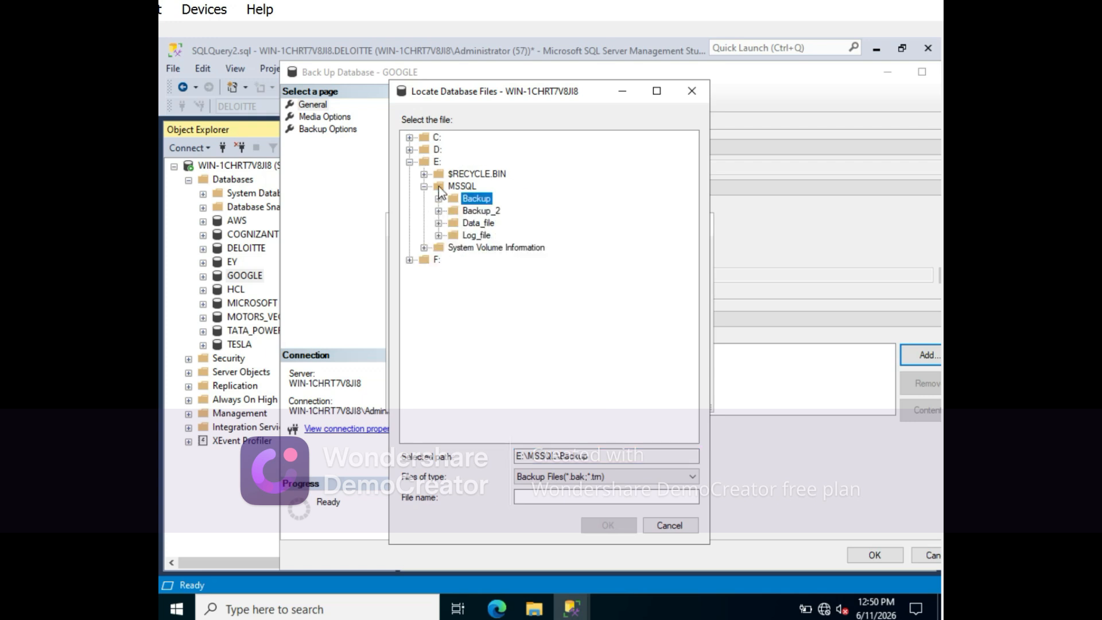
click(439, 210)
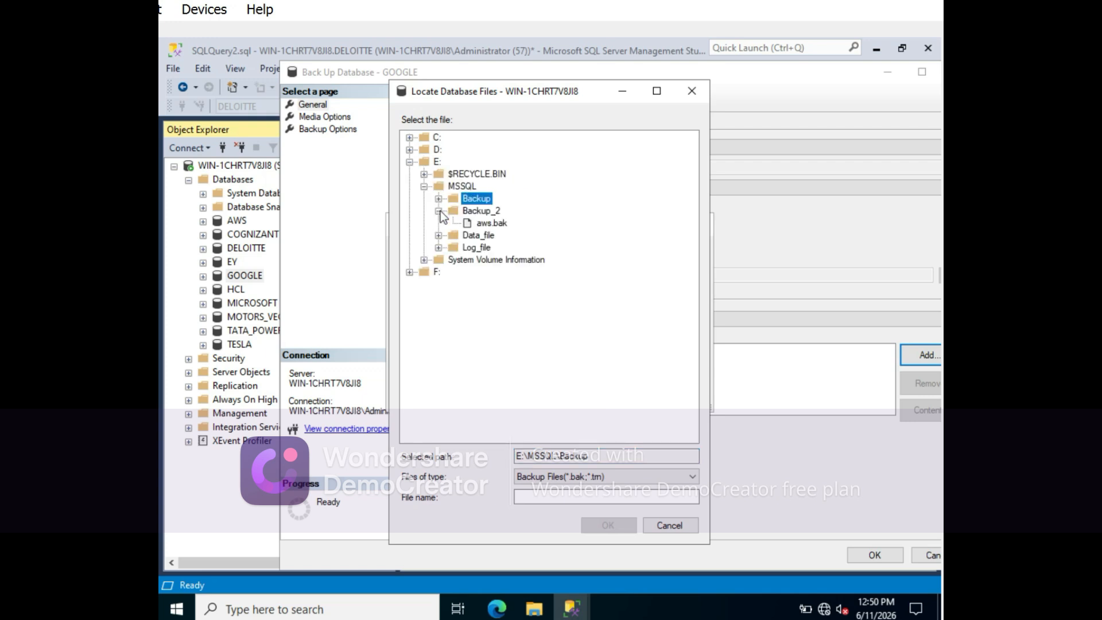
click(483, 212)
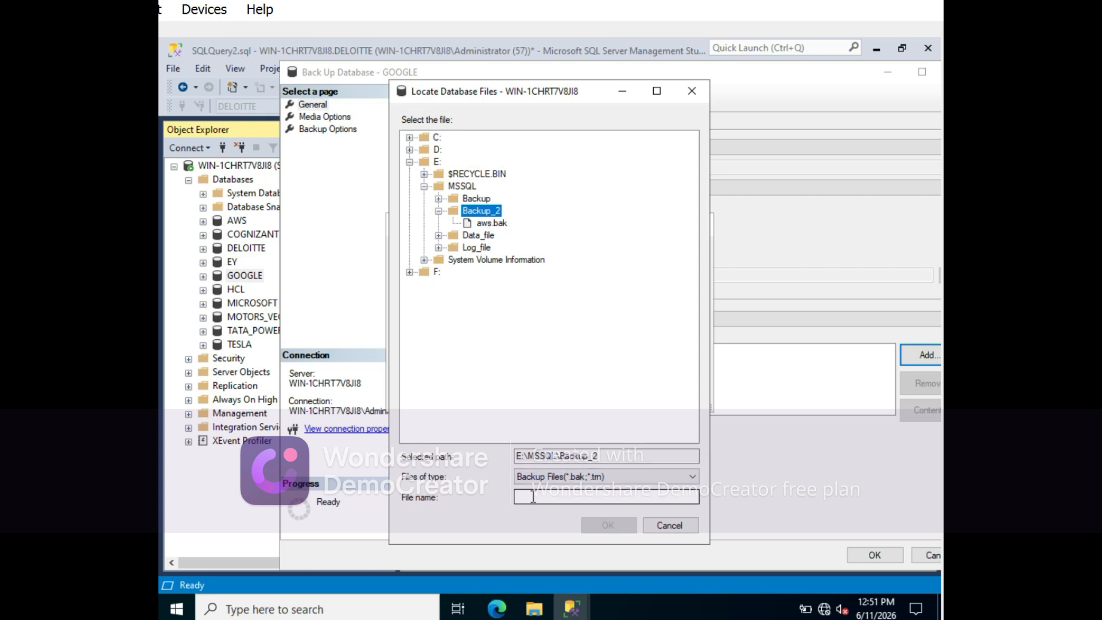
- Name the backup file Google1.bak and confirm it as the backup destination
click(533, 496)
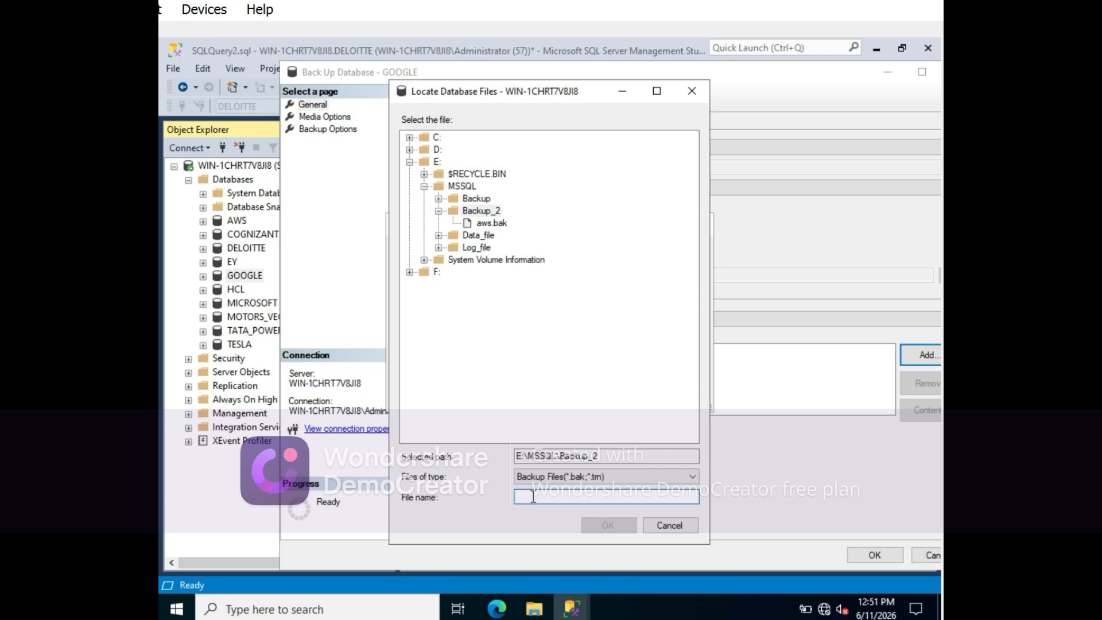
text(Google.b)
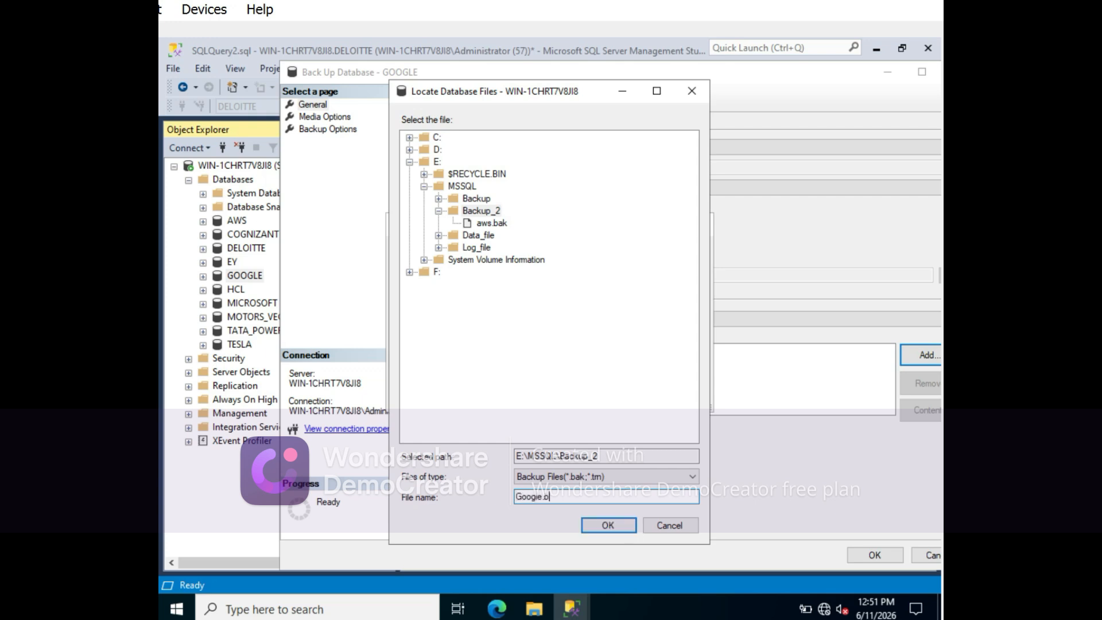
text(.ak)
key(BackSpace)
key(BackSpace)
key(BackSpace)
text(.bak)
click(613, 528)
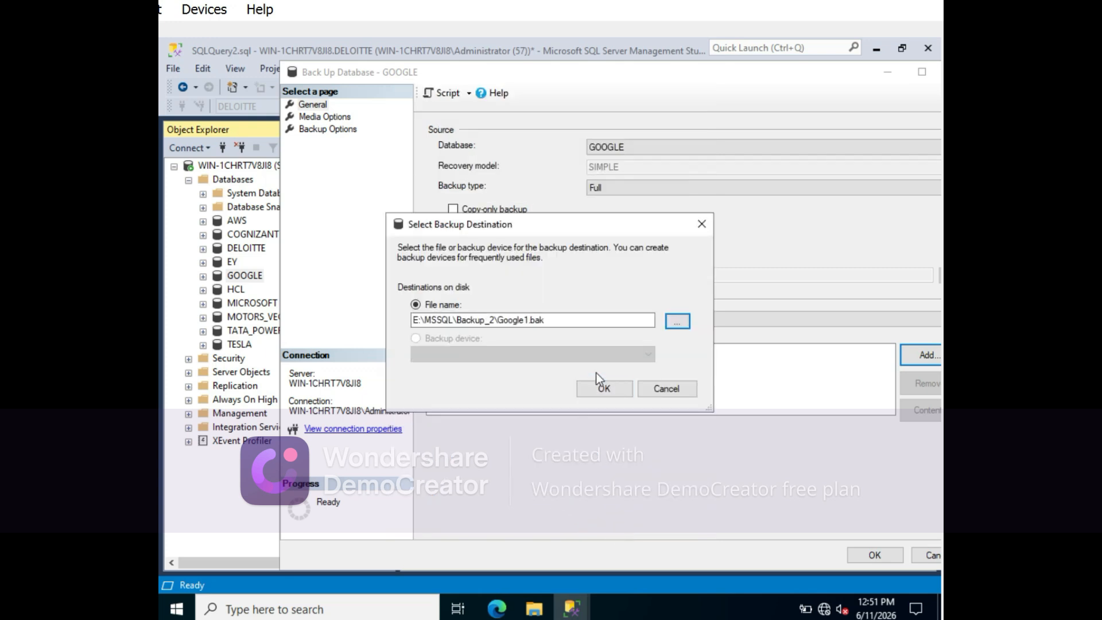
click(601, 389)
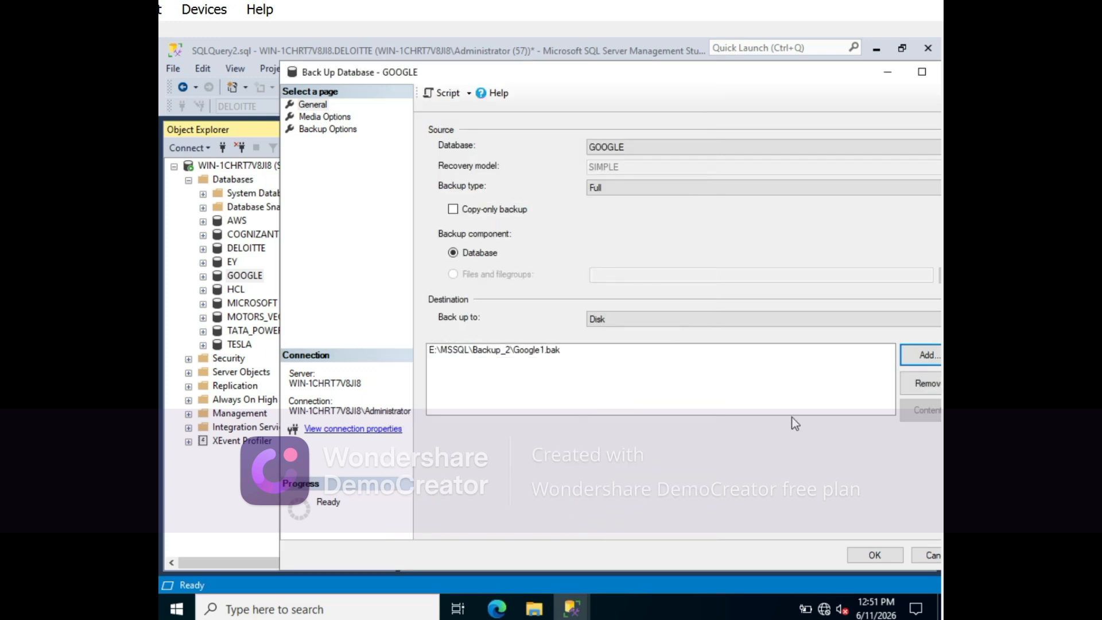
- Set the backup compression of the GOOGLE backup to Compress backup
click(322, 131)
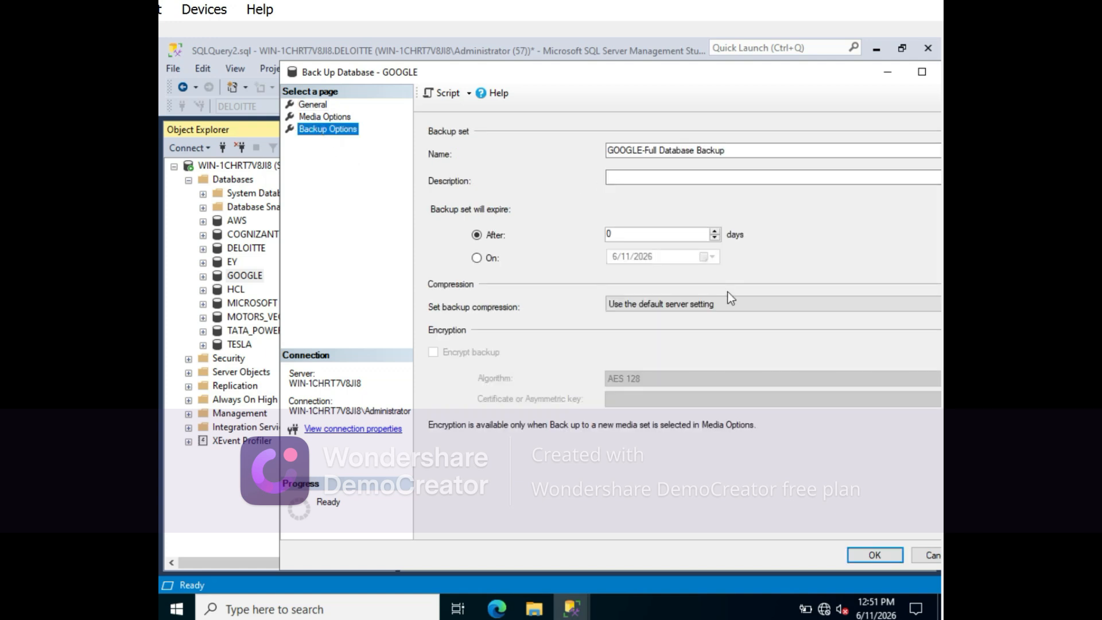
click(732, 308)
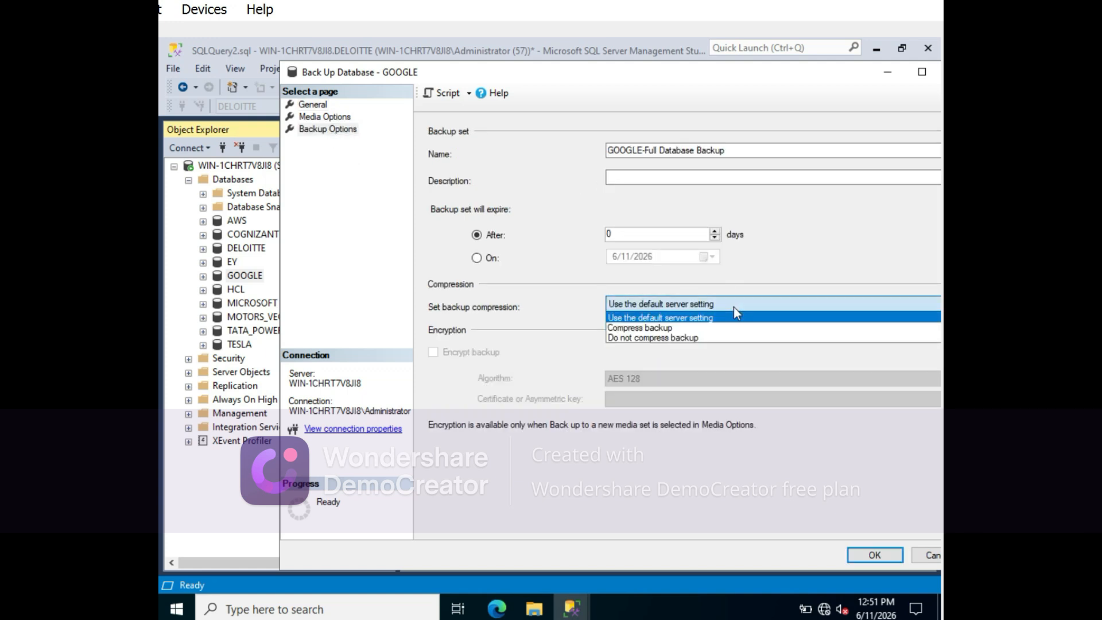
click(626, 329)
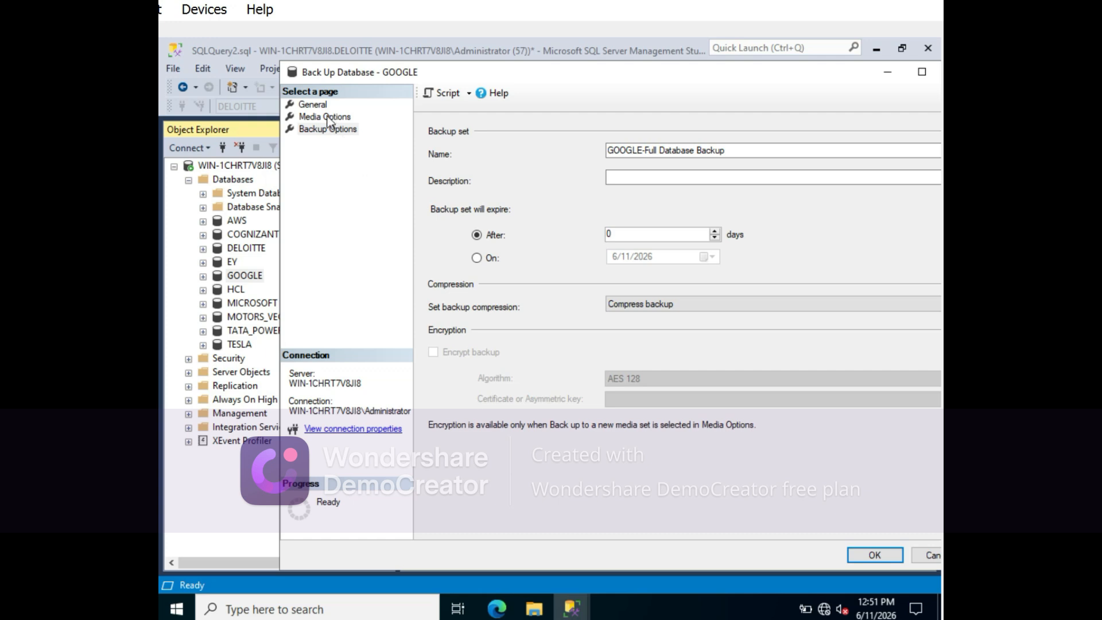
- Script the configured GOOGLE backup to a new query window and minimize the backup dialog
click(313, 107)
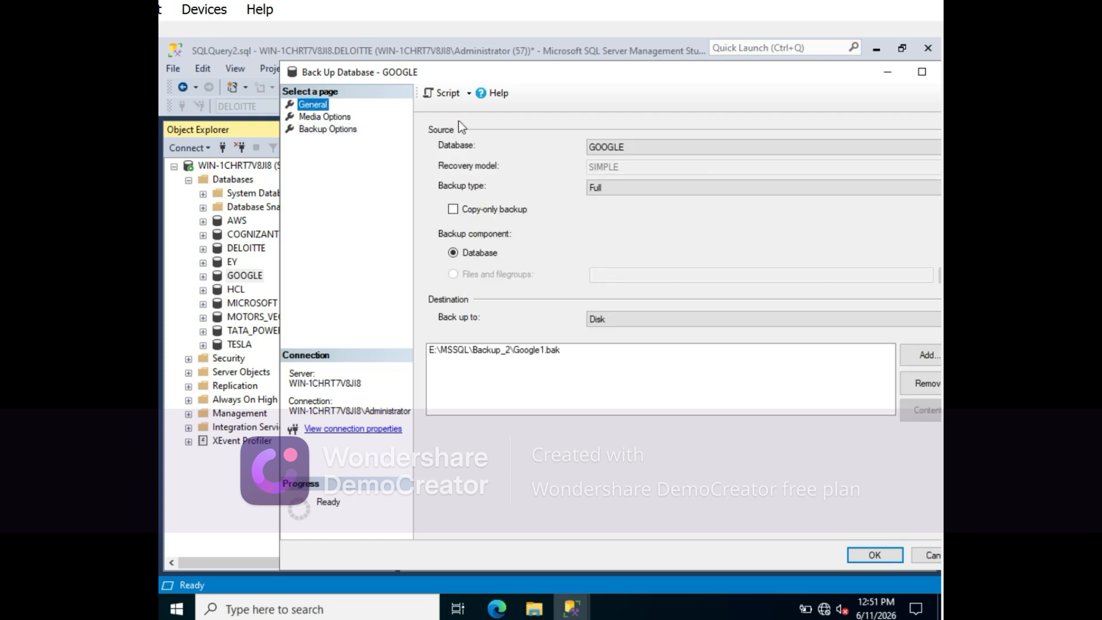
click(440, 94)
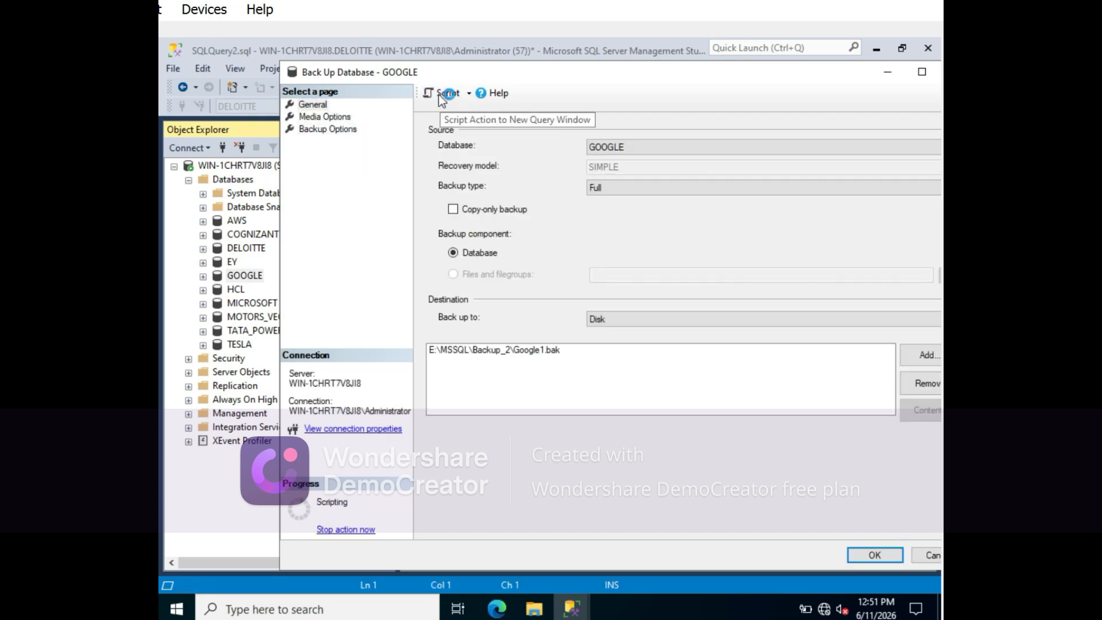
click(886, 71)
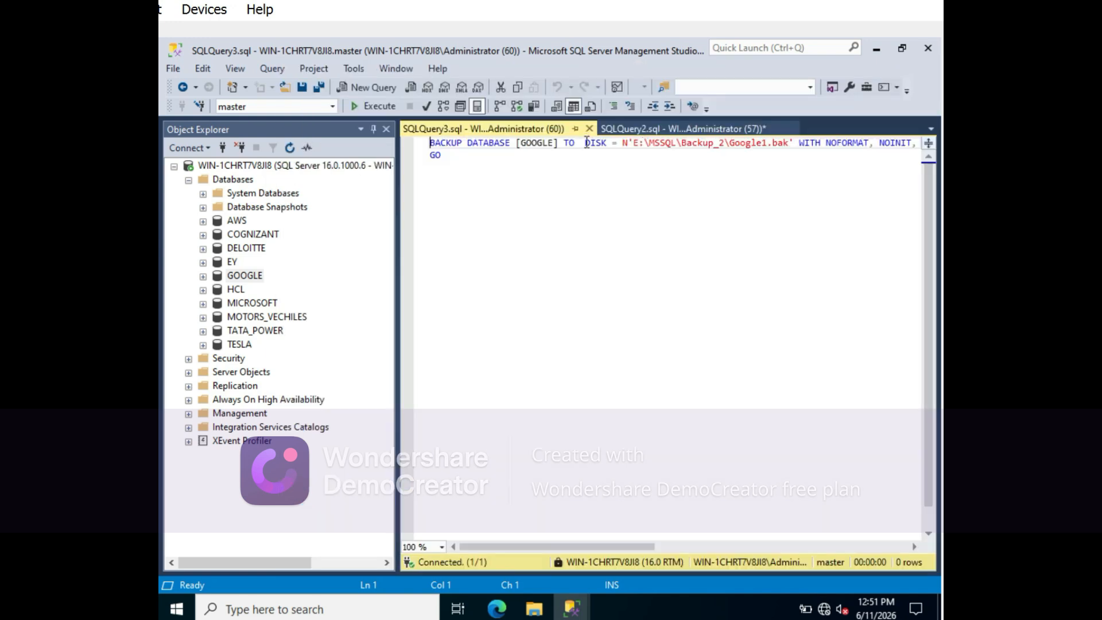
- Break the BACKUP DATABASE statement into new lines before DISK, NOINIT and NOREWIND, and set STATS to 1
click(586, 143)
key(Return)
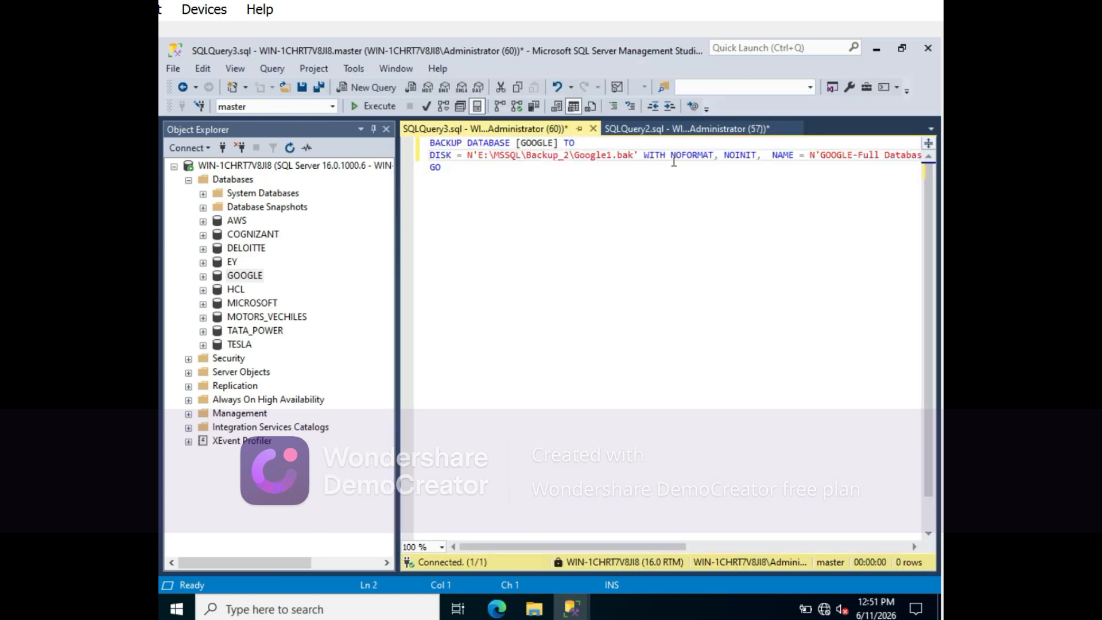
click(724, 155)
key(Return)
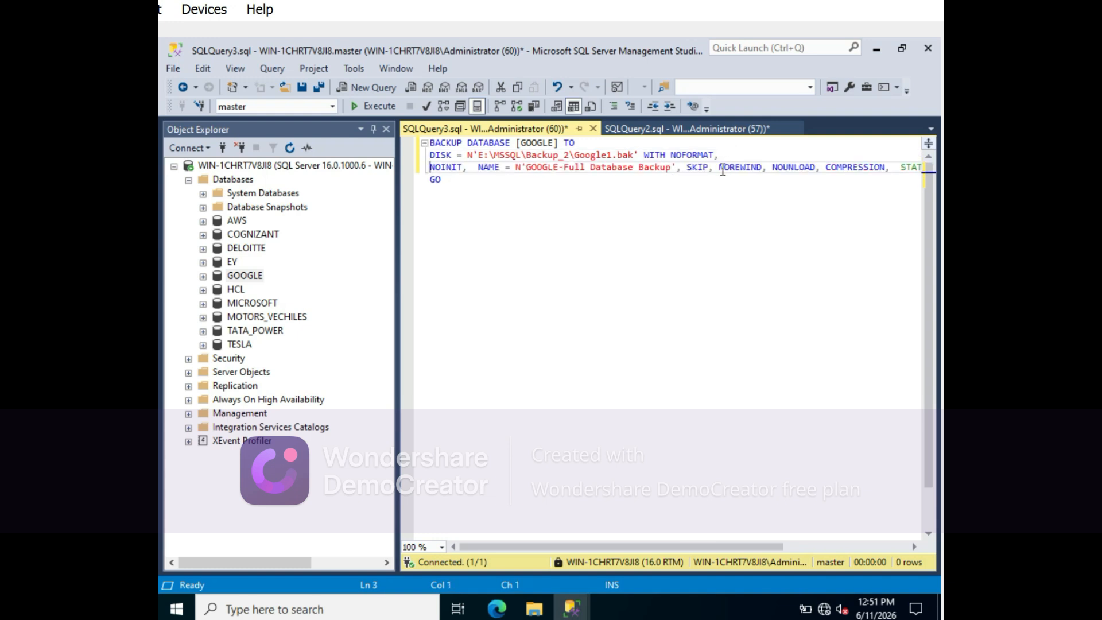
click(718, 167)
key(Return)
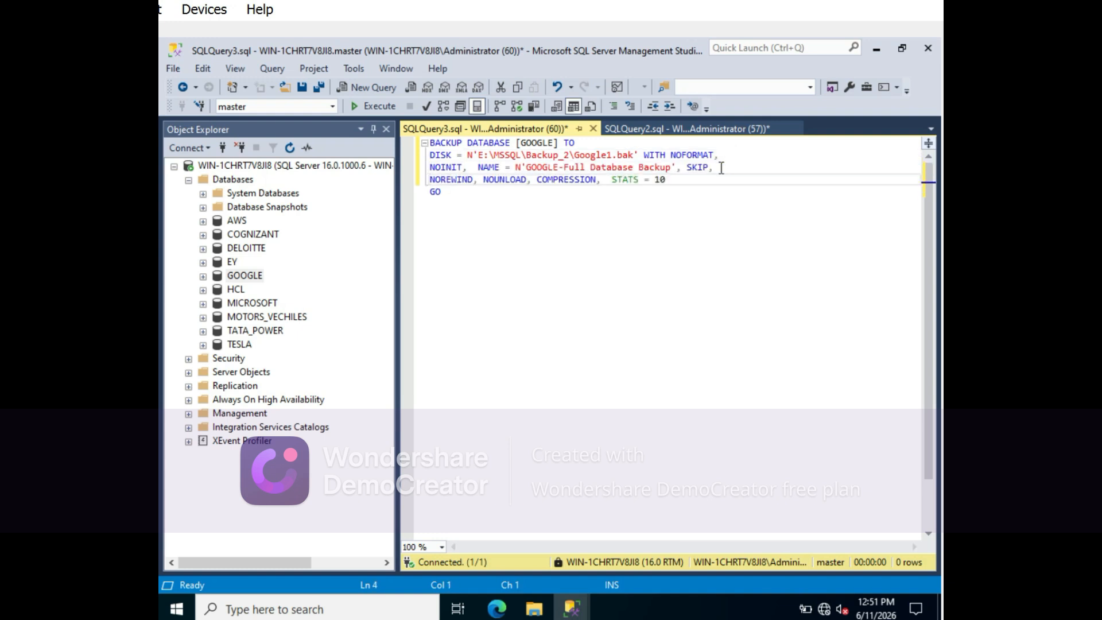
click(672, 179)
key(BackSpace)
- Insert the folder sqldb into the backup path so it reads E:\MSSQL\sqldb\Backup_2\Google1.bak
click(527, 155)
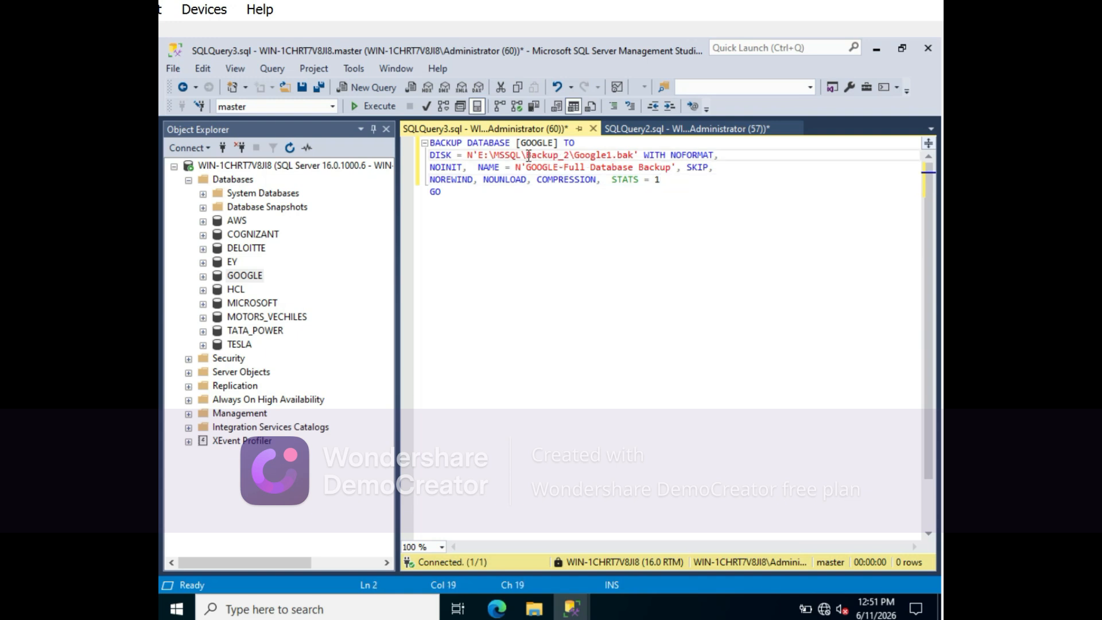
text(fl)
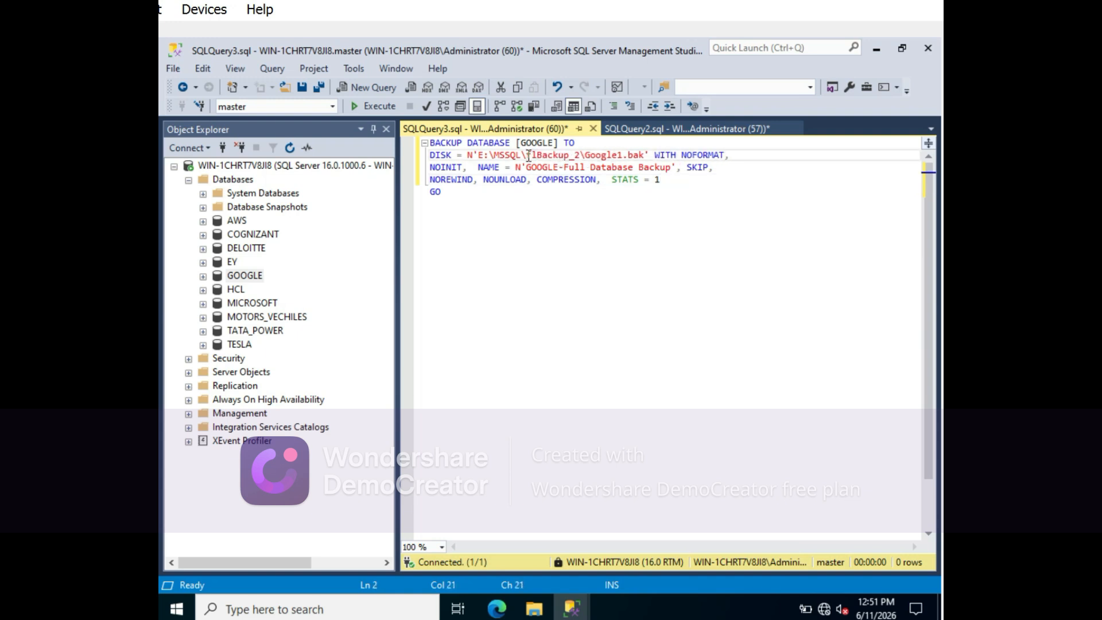
key(BackSpace)
text(ull)
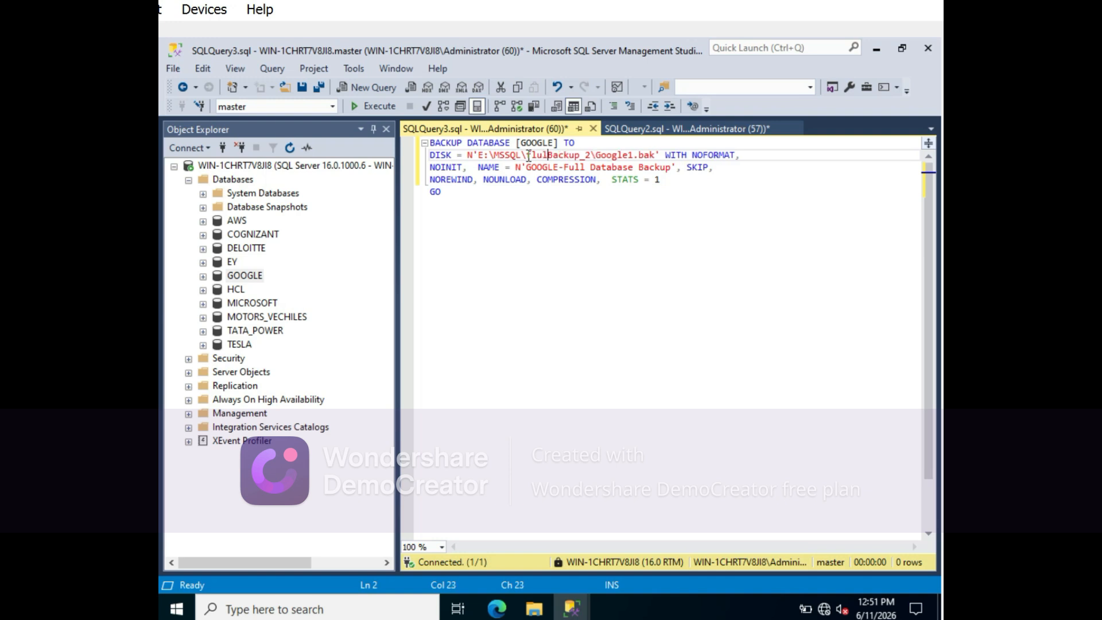
key(BackSpace)
key(BackSpace)
key(BackSpace)
key(BackSpace)
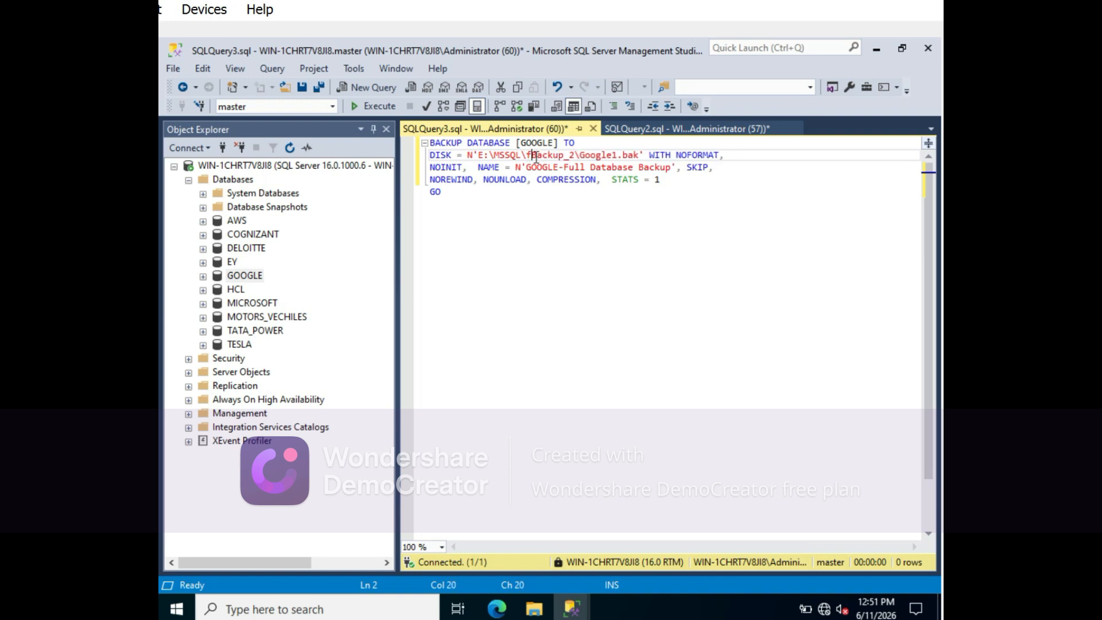
text(sqldb)
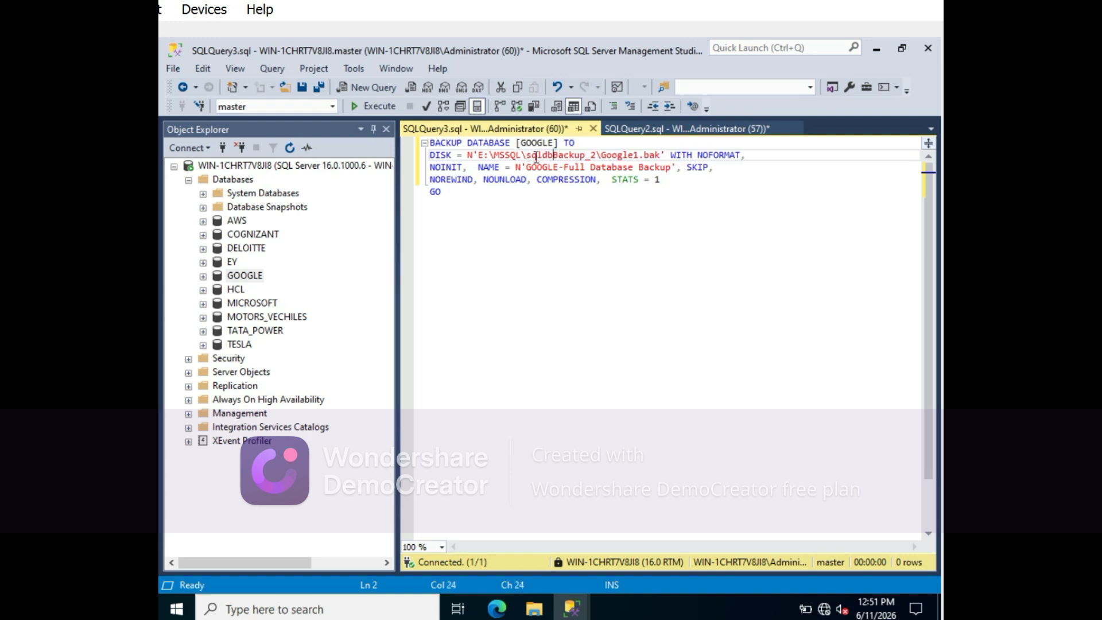
text(\)
- Parse the GOOGLE backup script and execute it
click(582, 245)
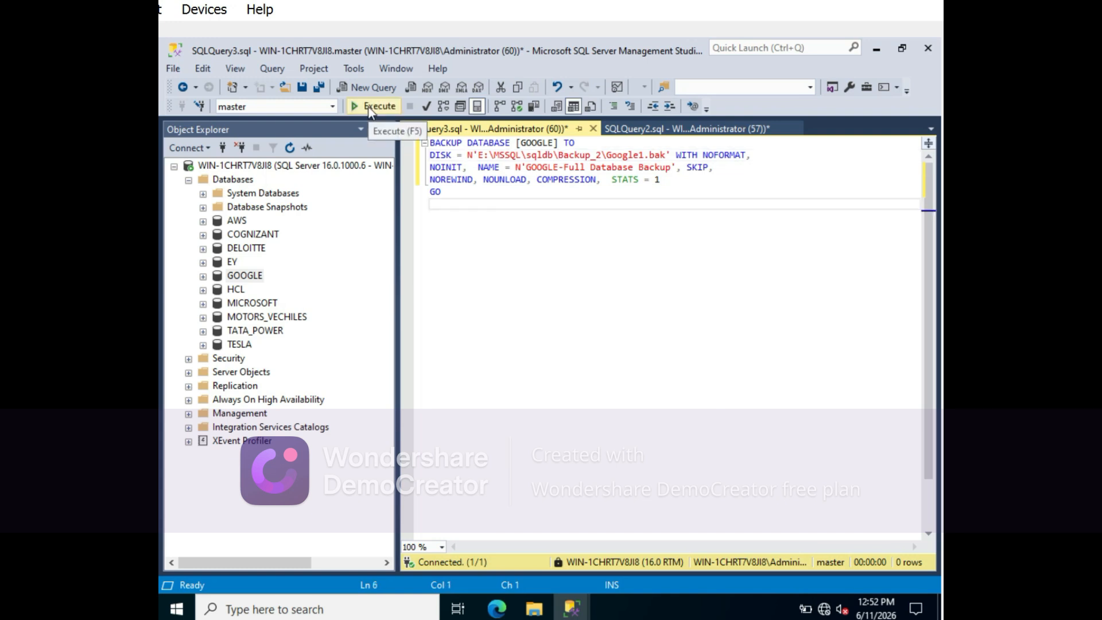
click(424, 107)
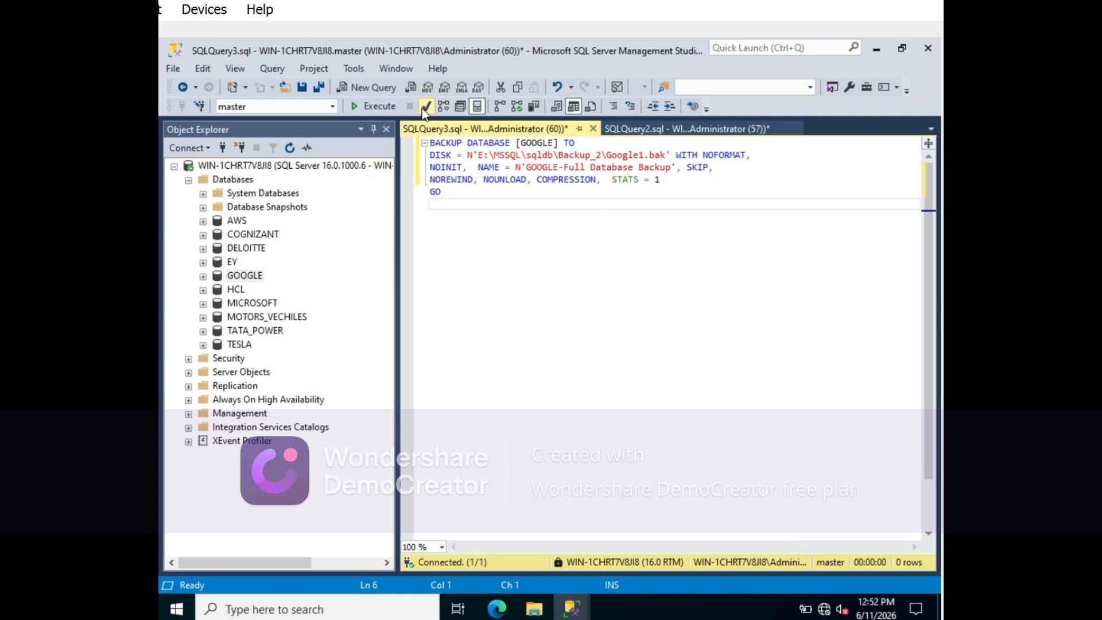
click(373, 107)
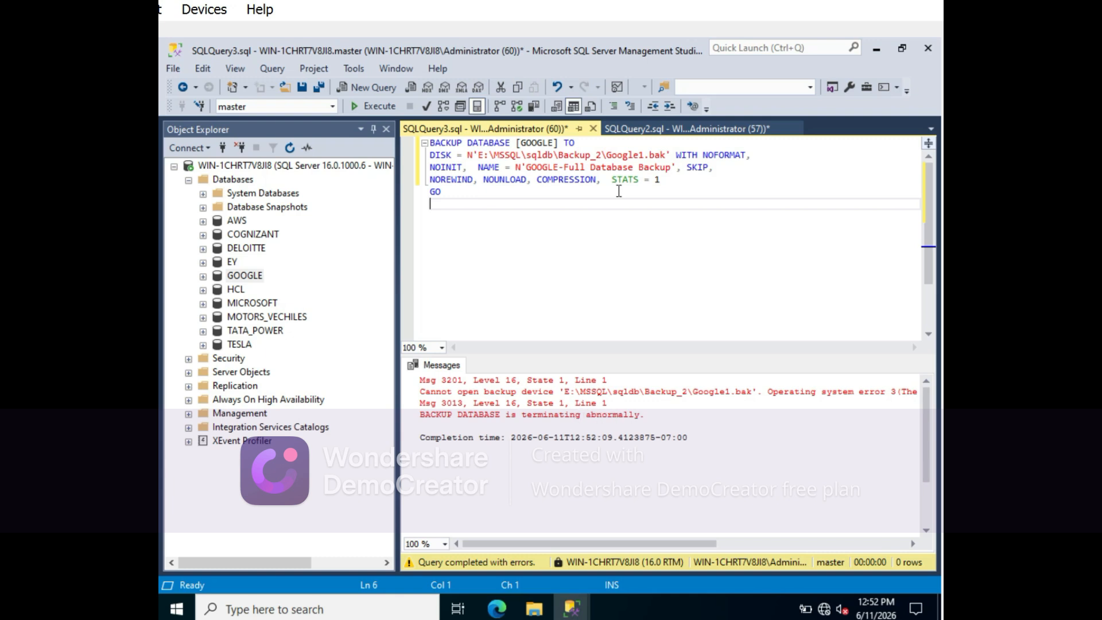
- Check the error 3 comment in the other query, return to the backup script and select the GOOGLE database
click(697, 129)
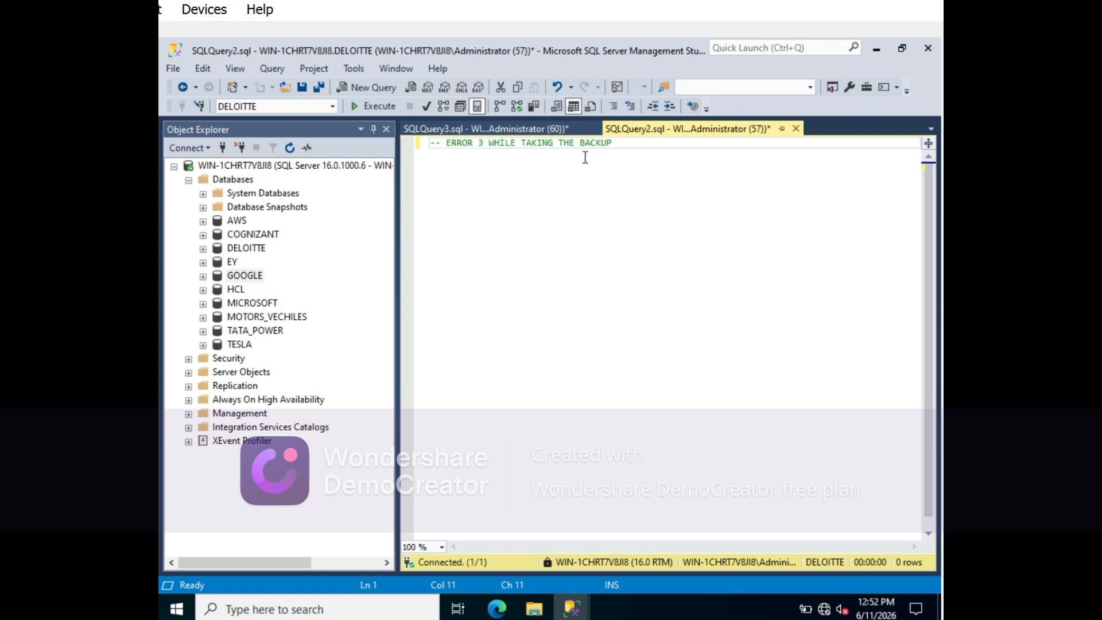
click(462, 130)
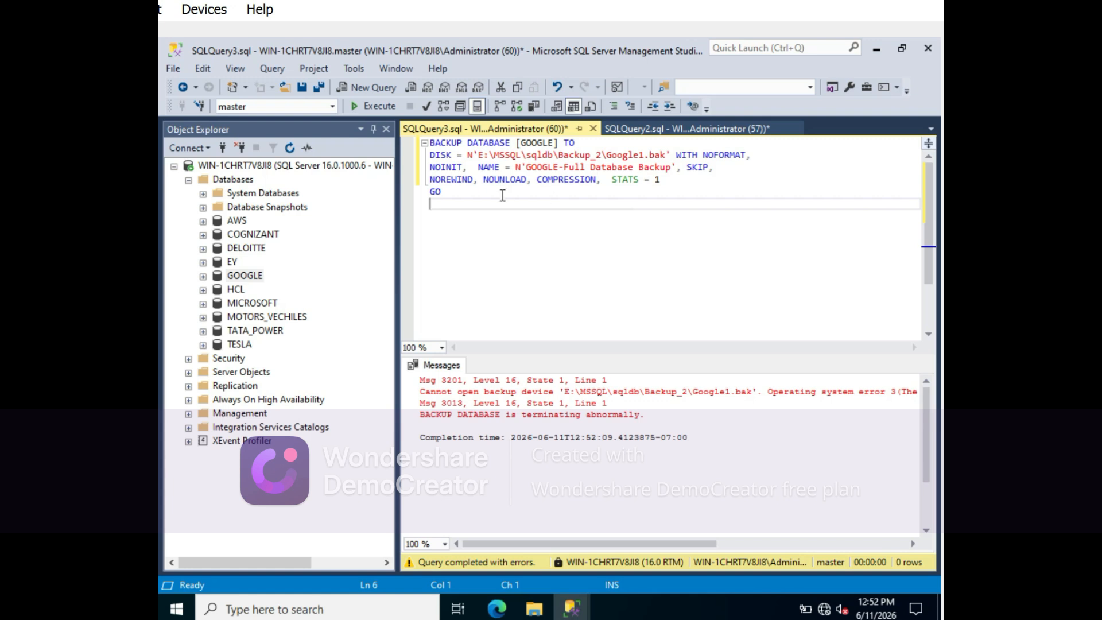
click(241, 279)
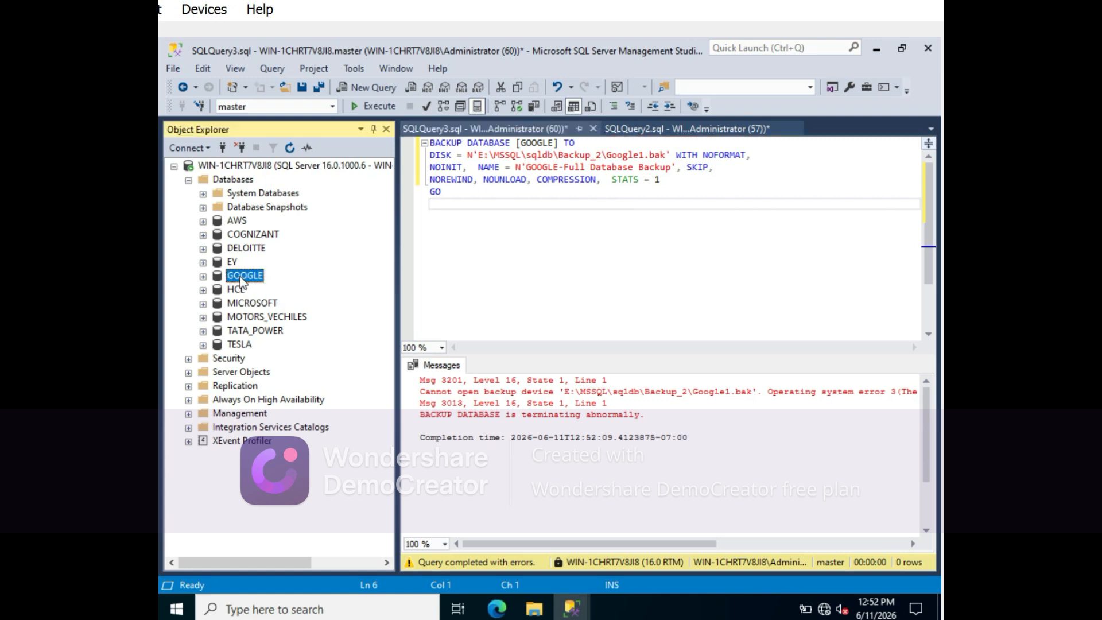
click(241, 279)
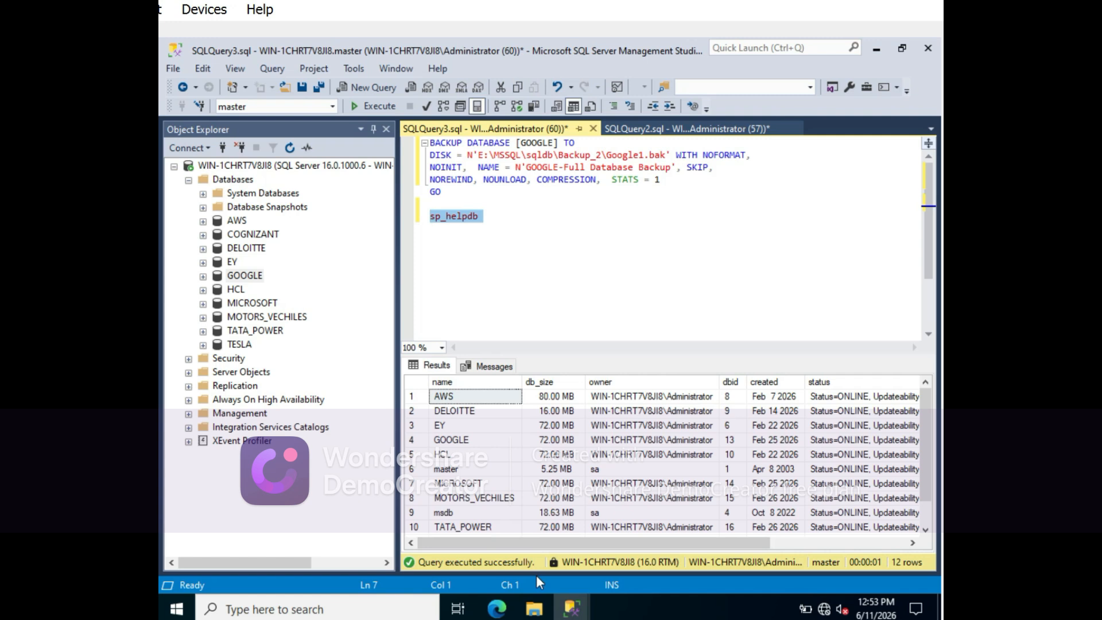
- Switch to File Explorer, check the real path of the Backup_2 folder inside MSSQL, and return to the backup script in SQL Server Management Studio
click(534, 608)
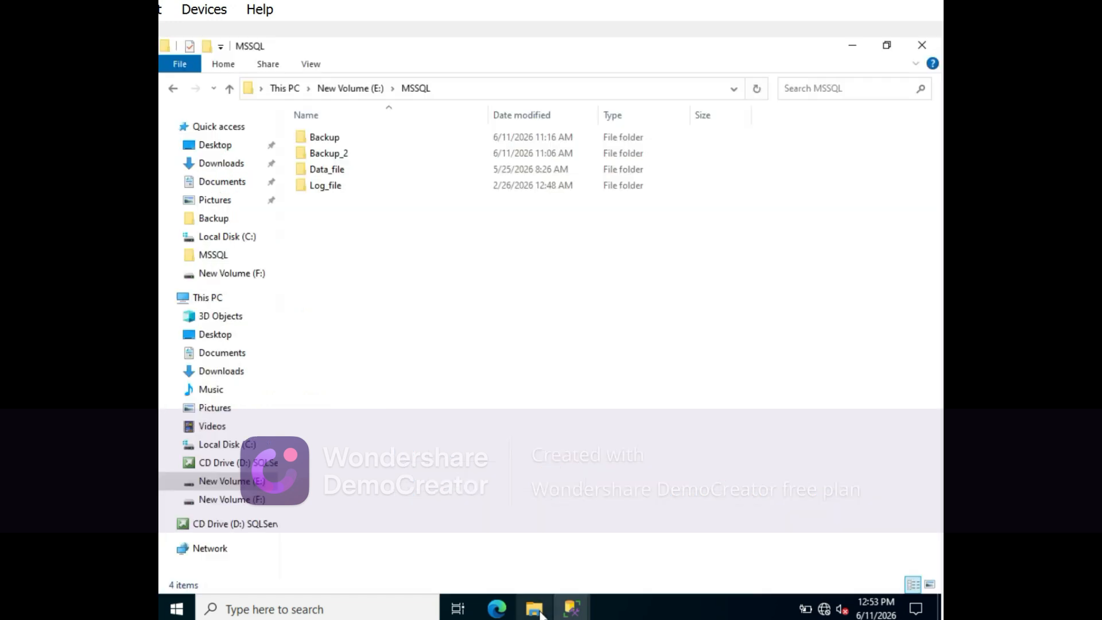
click(335, 155)
double_click(333, 153)
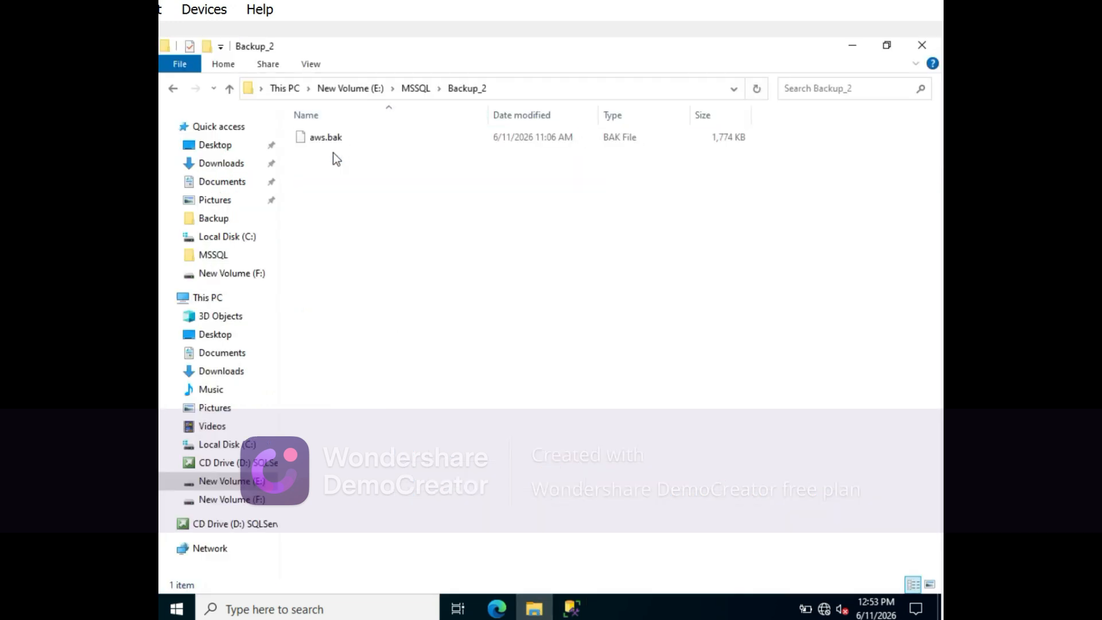
click(512, 91)
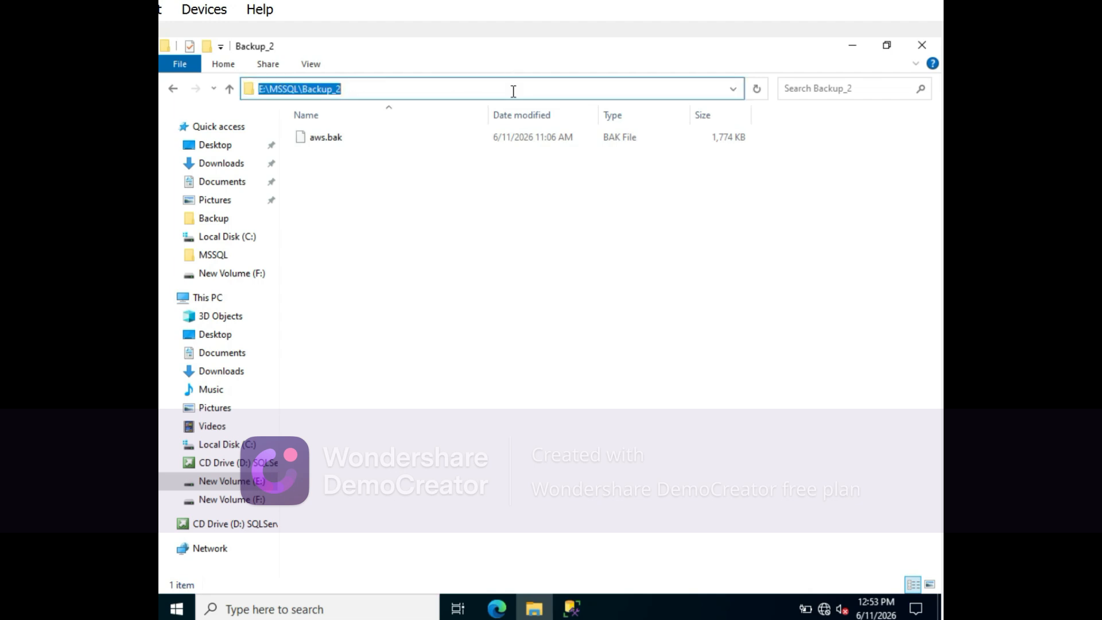
click(574, 610)
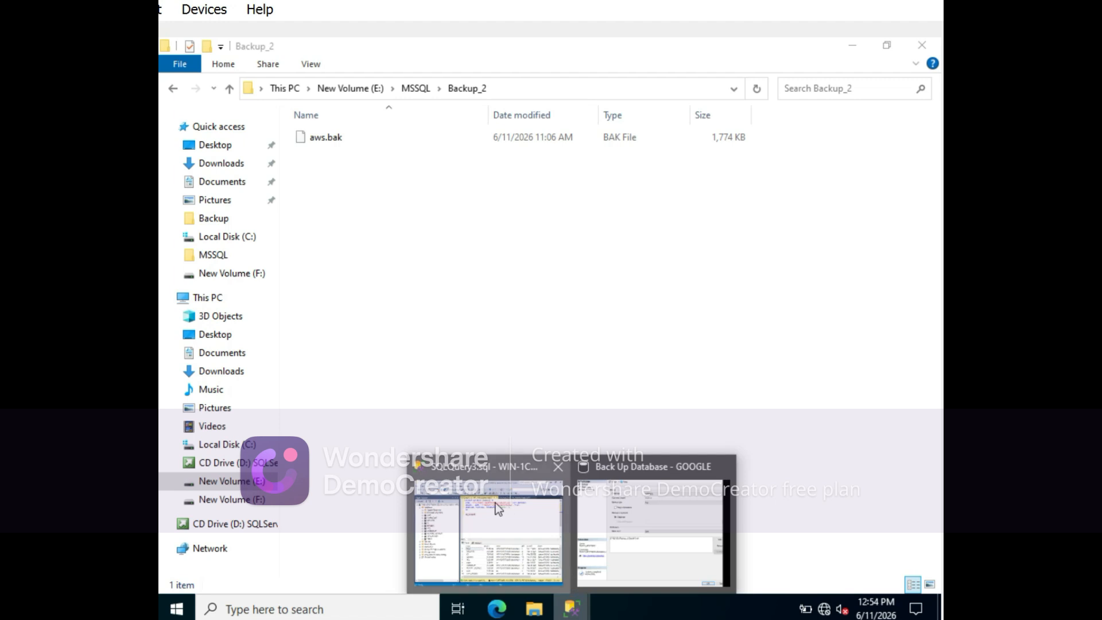
click(501, 505)
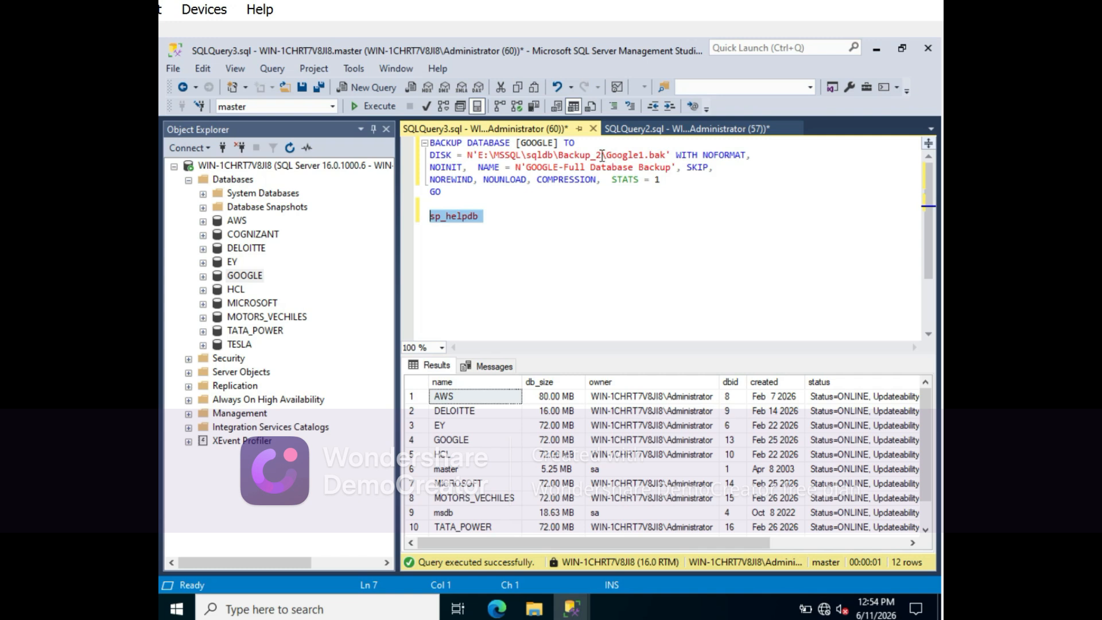
- Correct the GOOGLE backup path to E:\MSSQL\Backup_2\Google1.bak by removing the sqldb folder, and execute only the backup statement
drag(601, 154, 473, 156)
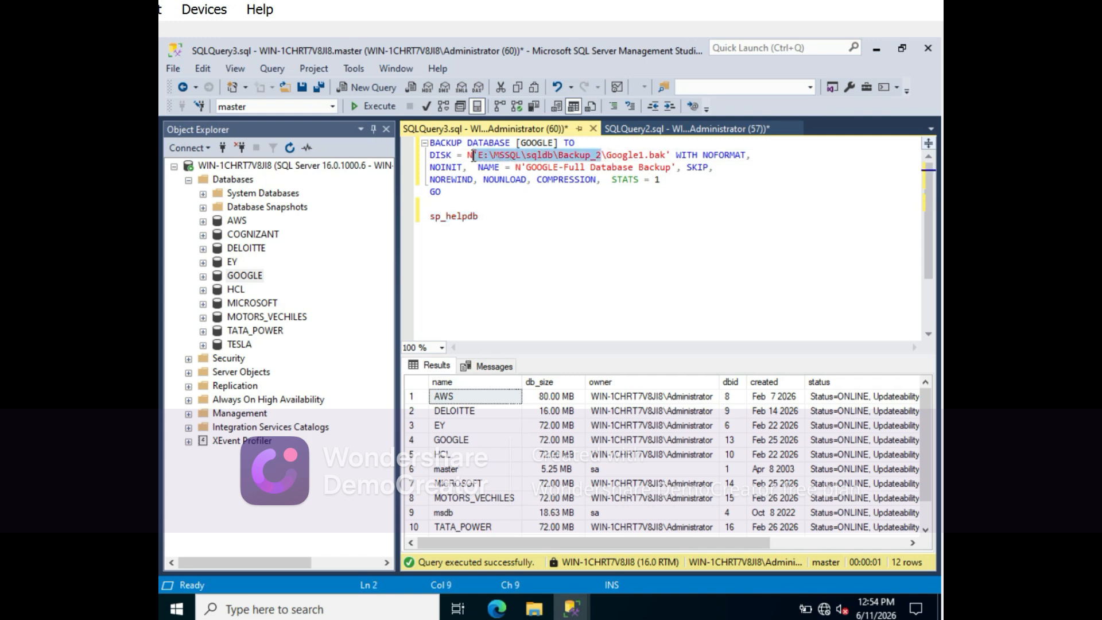
click(556, 154)
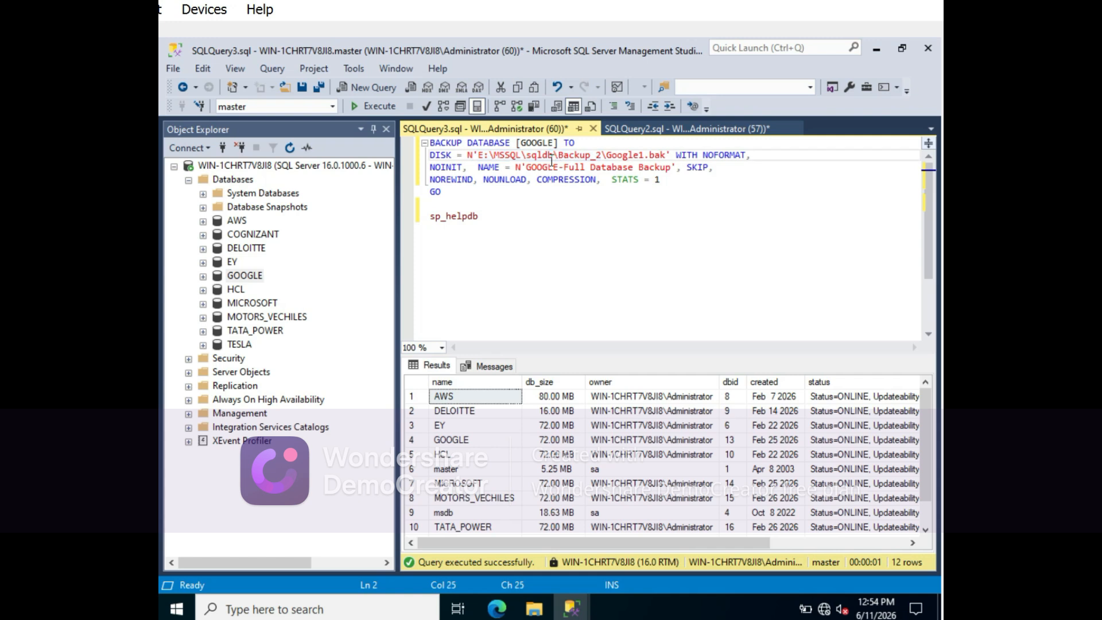
key(BackSpace)
key(BackSpace)
key(BackSpace)
key(BackSpace)
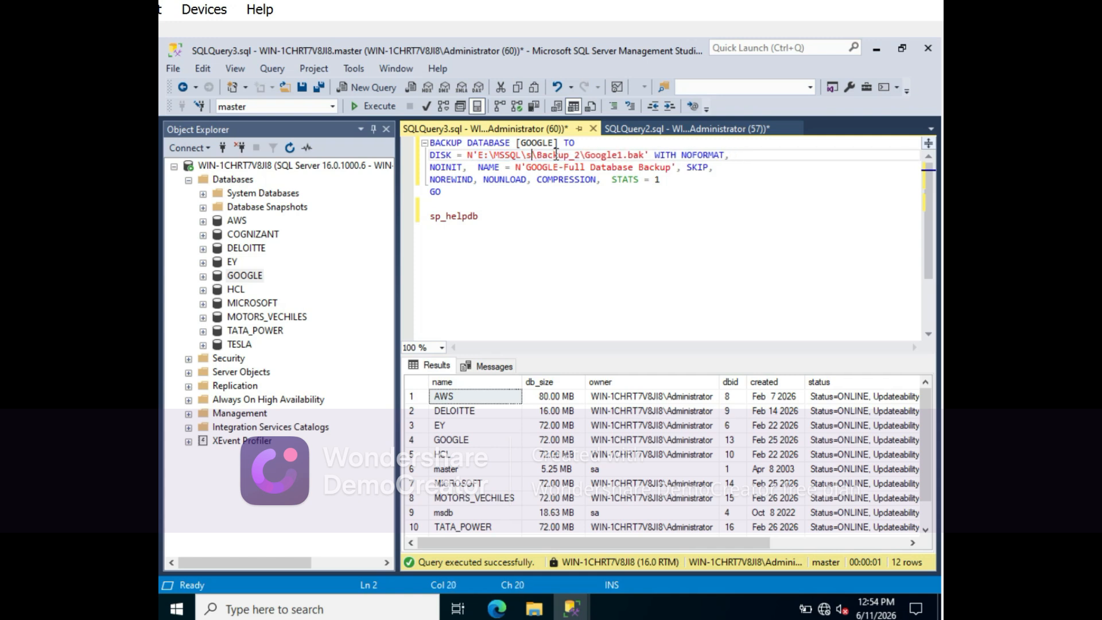
key(BackSpace)
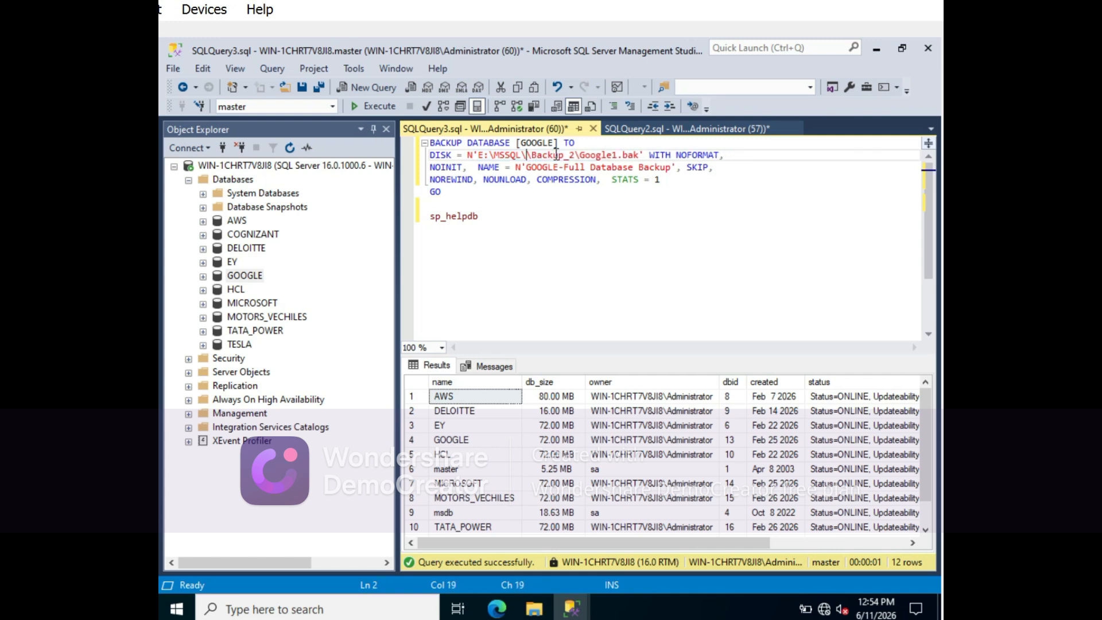
key(BackSpace)
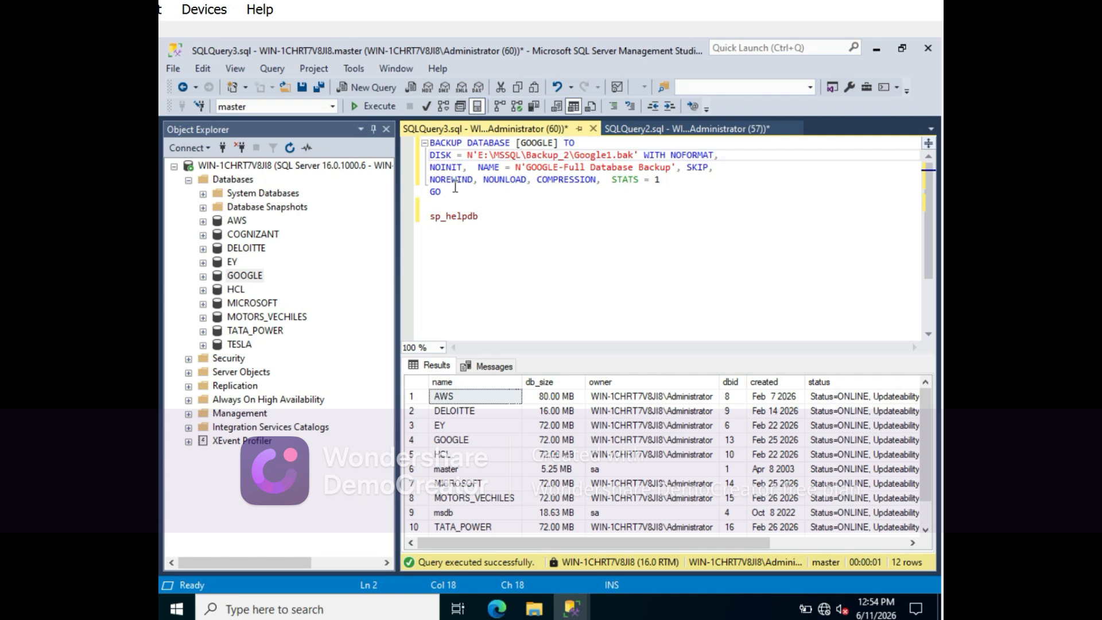
drag(455, 187, 428, 143)
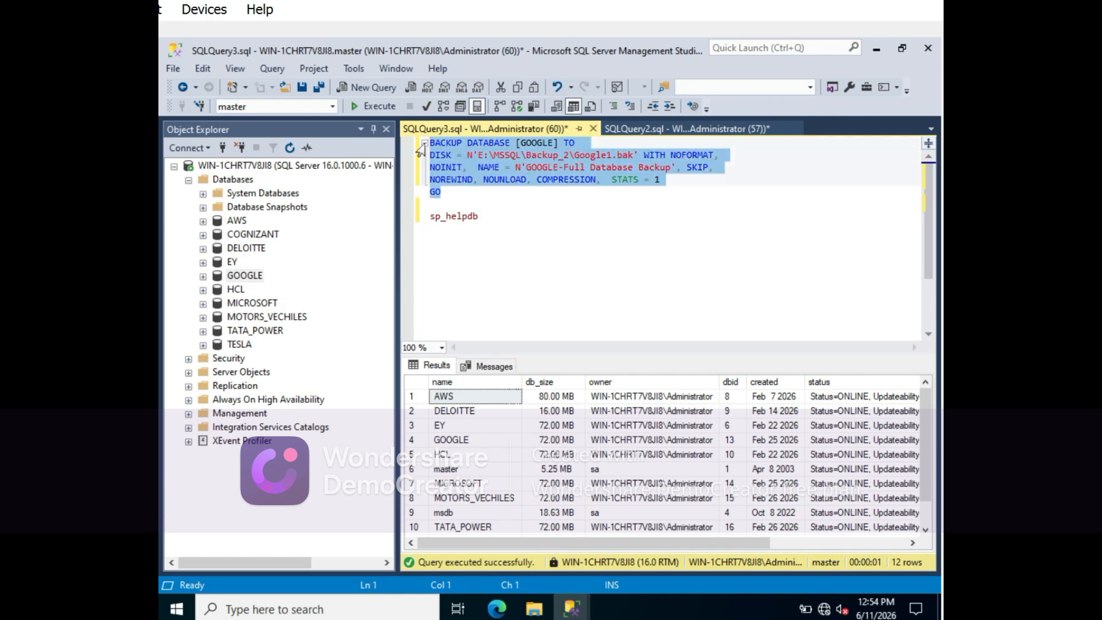
click(367, 111)
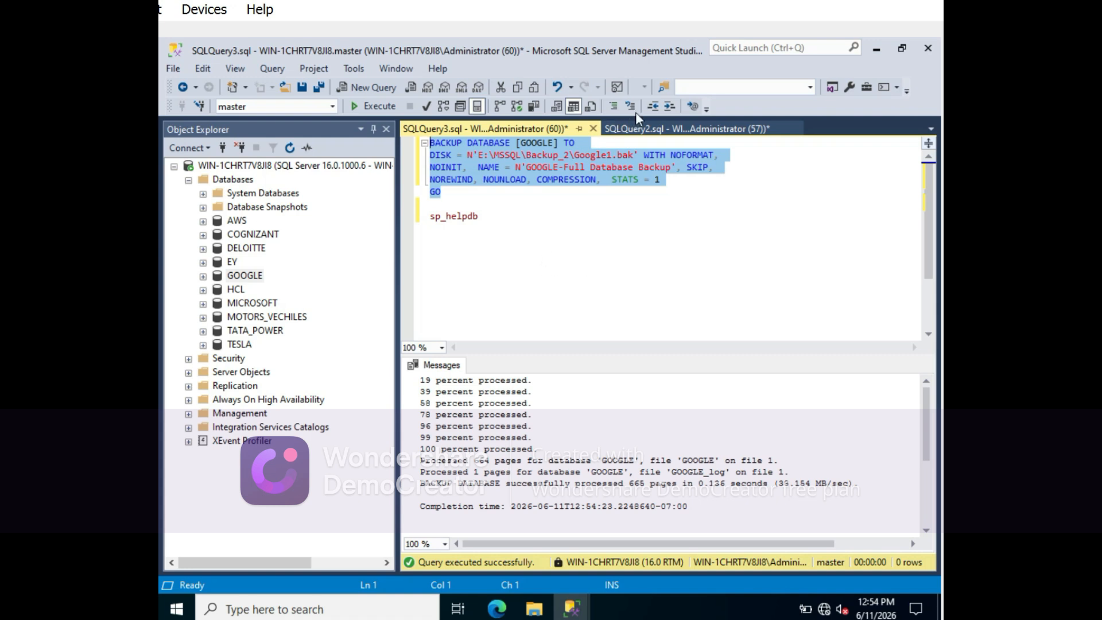
- Add the note ERROR -5 a few lines below sp_helpdb in the query
click(505, 217)
key(Return)
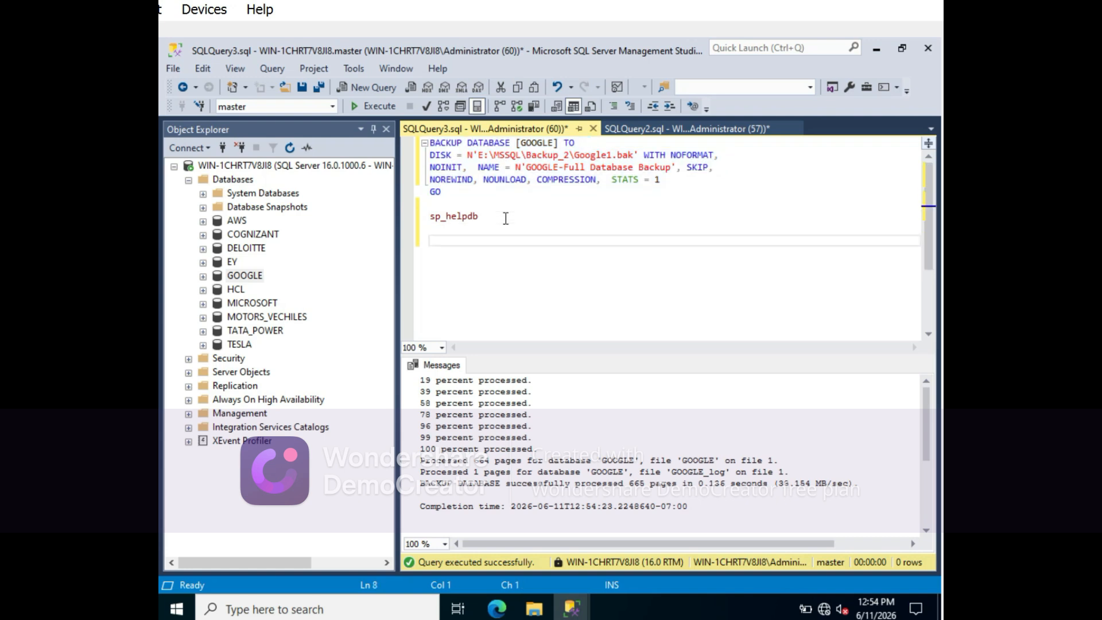
key(Return)
text(ER)
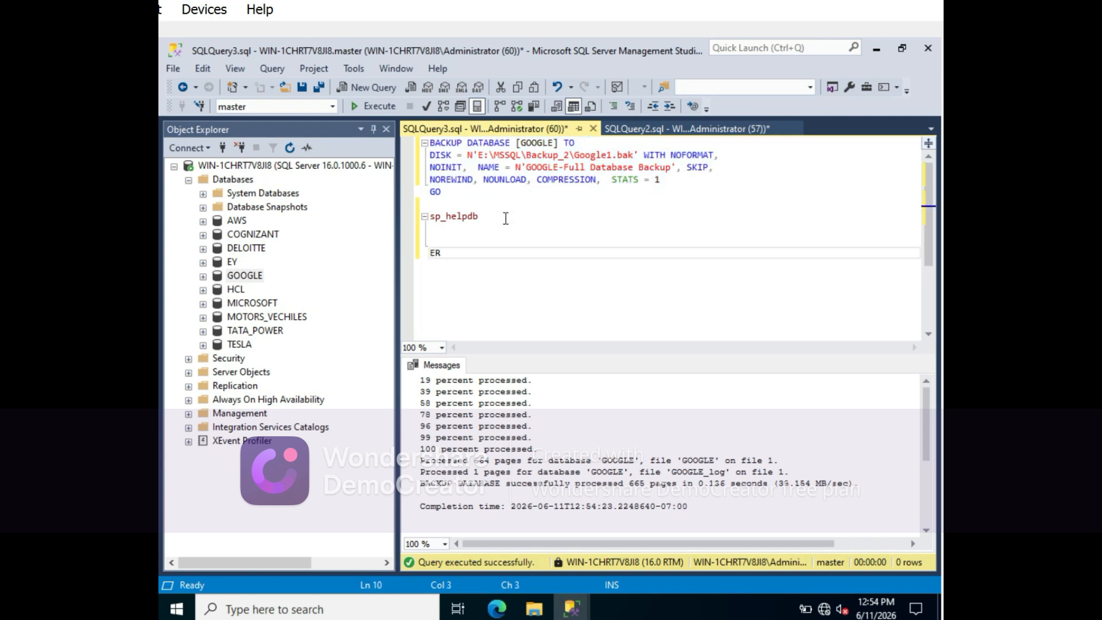
text(ROR -5)
- Start a backup task for the MICROSOFT database and remove its default backup destination
click(252, 304)
right_click(253, 310)
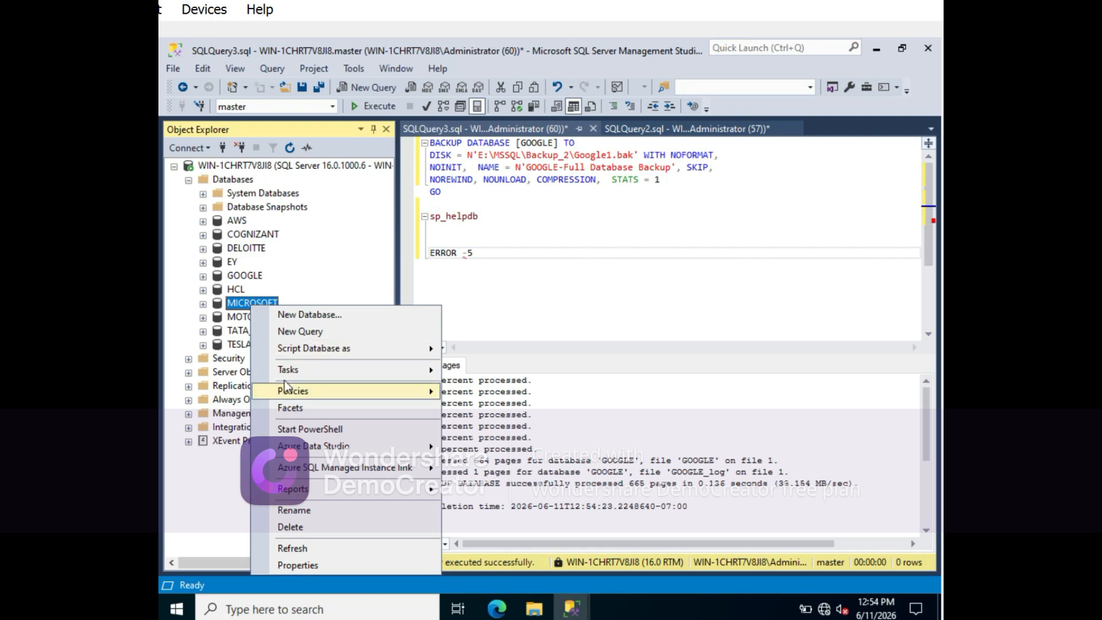
mouse_move(301, 377)
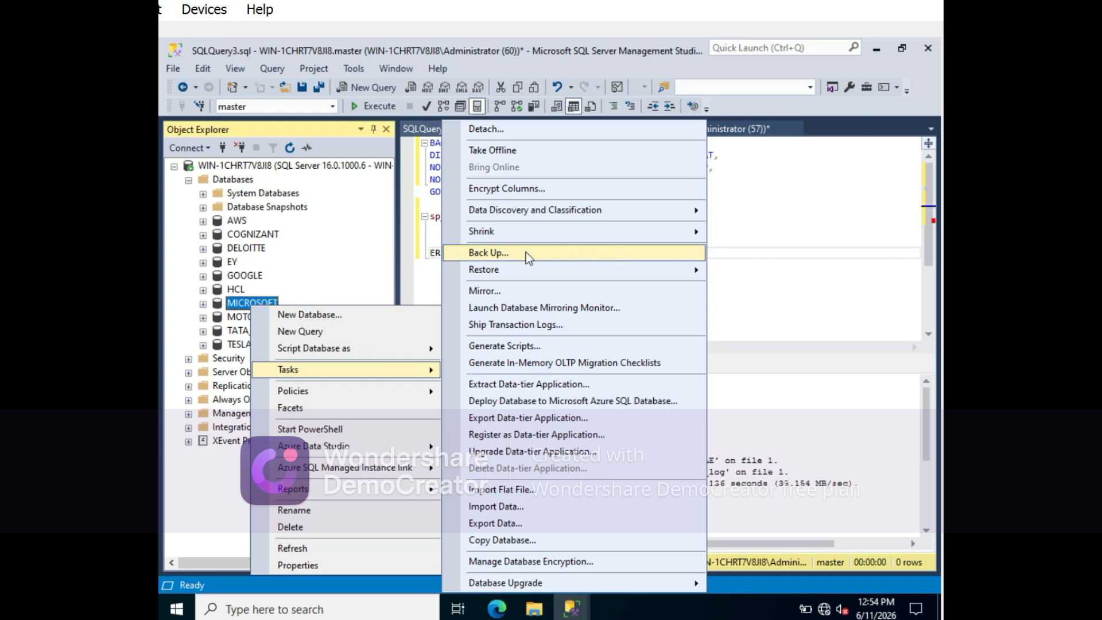
click(476, 255)
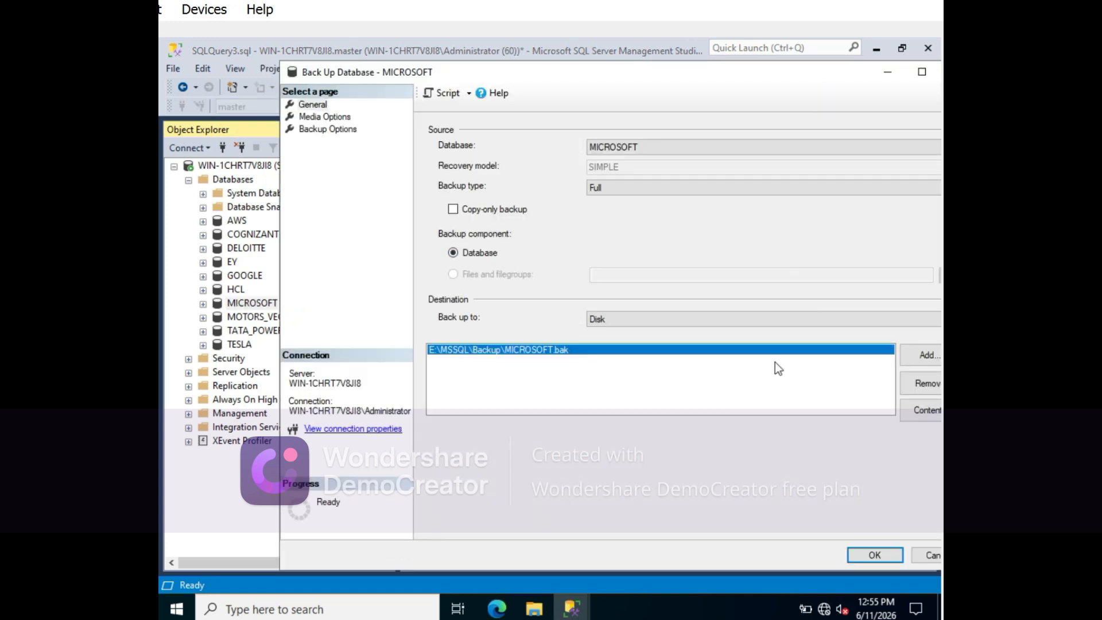
click(912, 387)
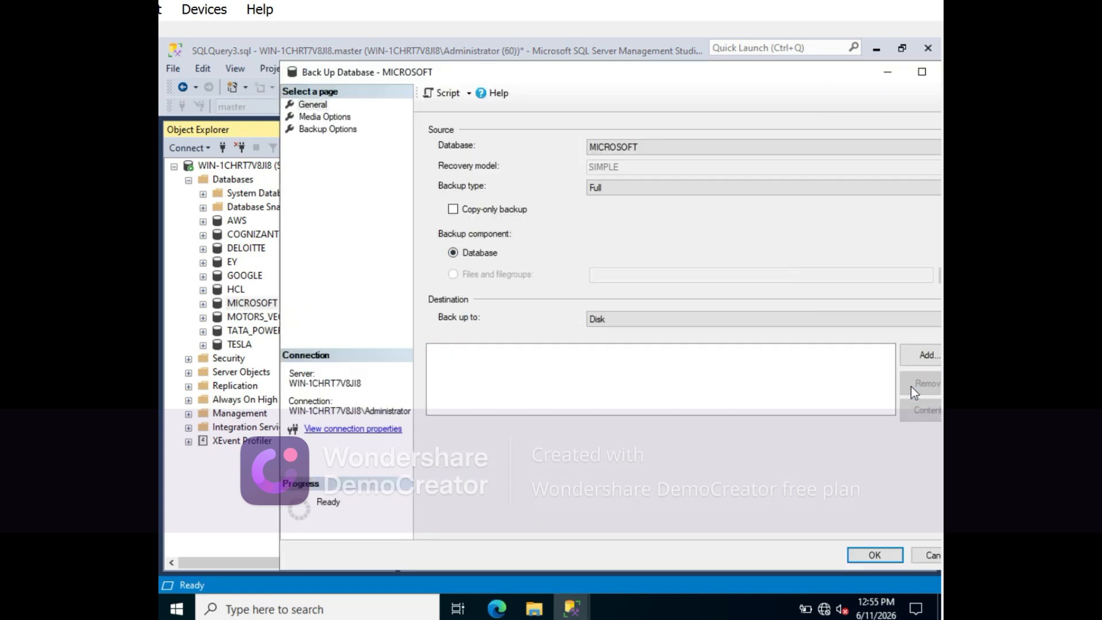
- Add a disk backup destination on the root of the F: drive with the file name Microsoft.bak
click(912, 356)
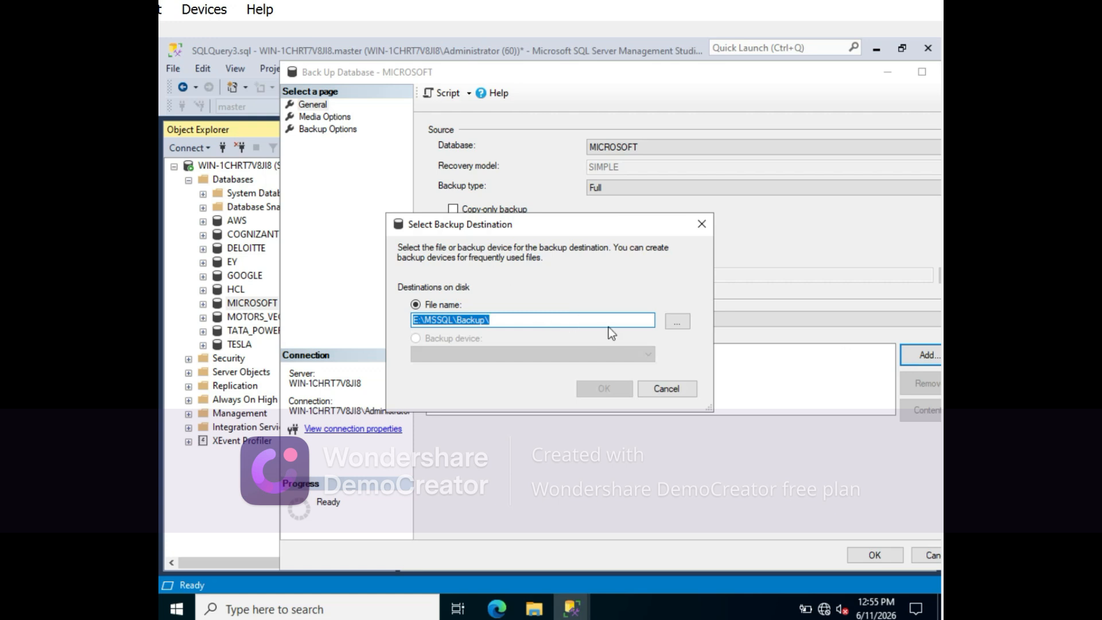
click(675, 322)
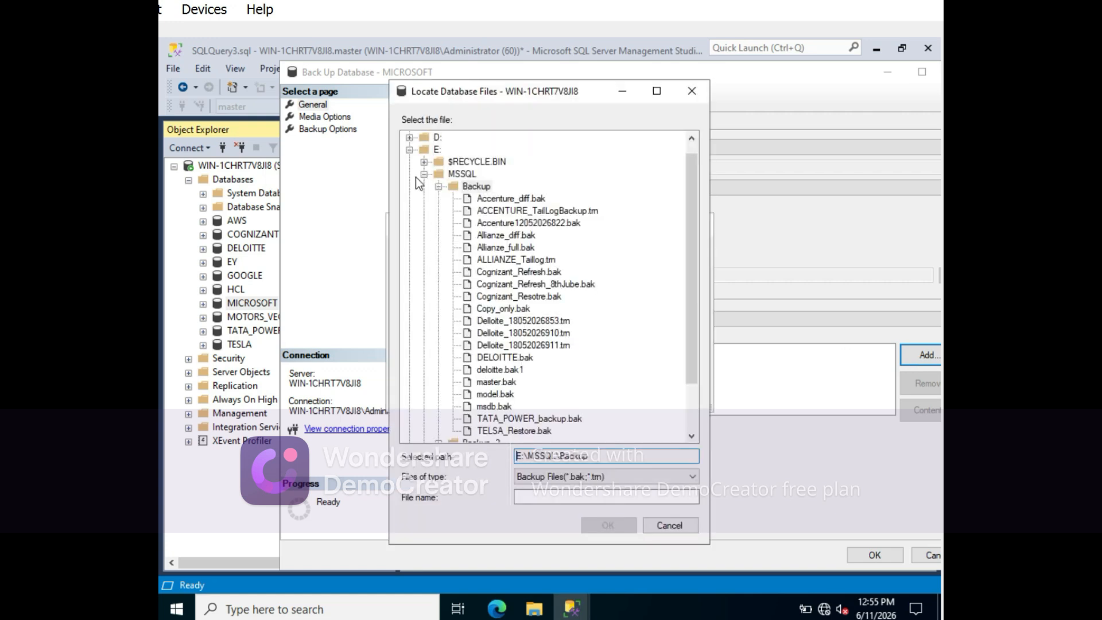
click(409, 149)
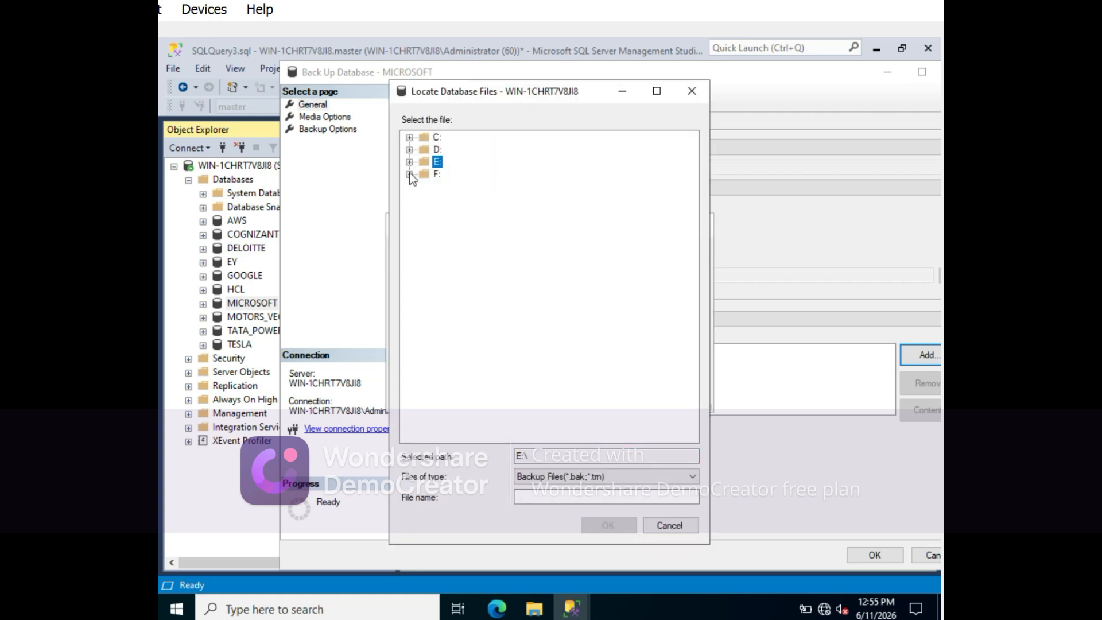
click(409, 173)
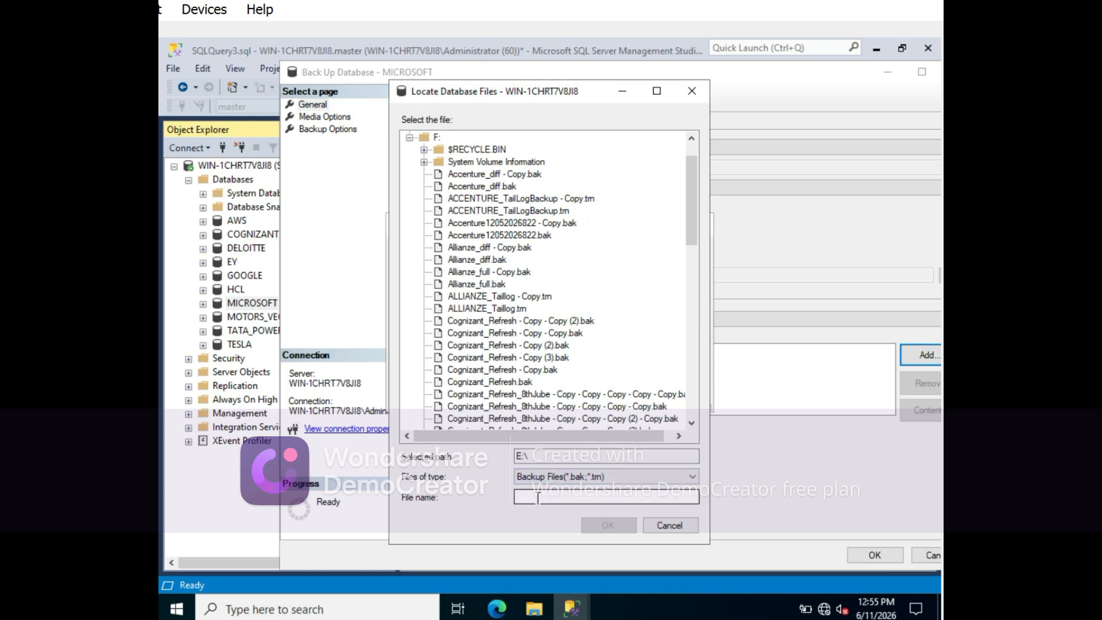
click(541, 455)
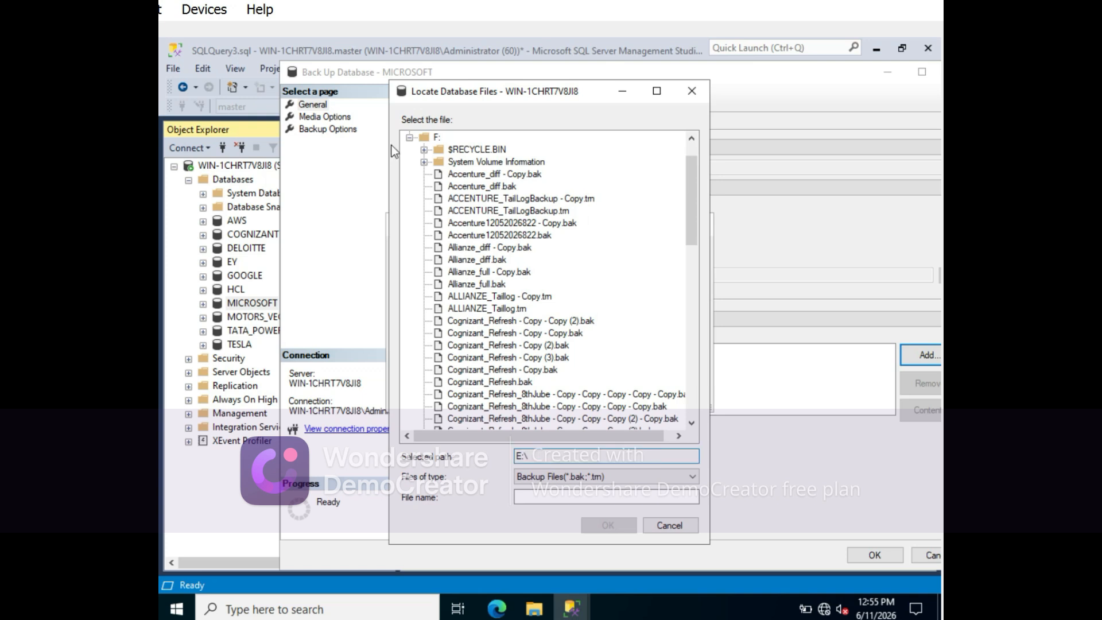
click(435, 138)
click(524, 498)
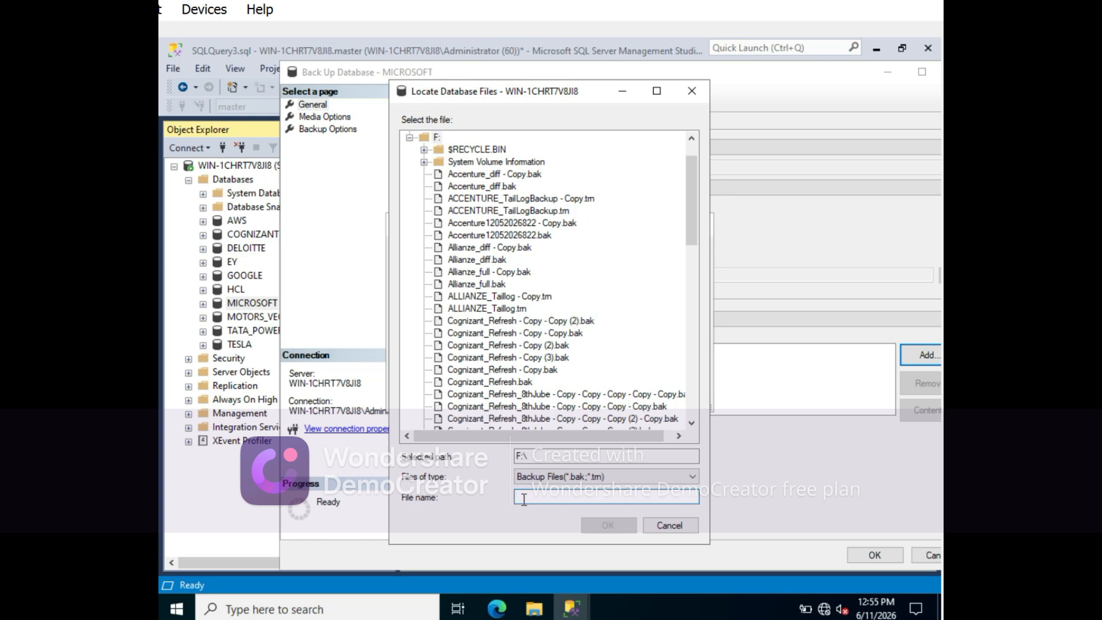
text(Microsoft.bak)
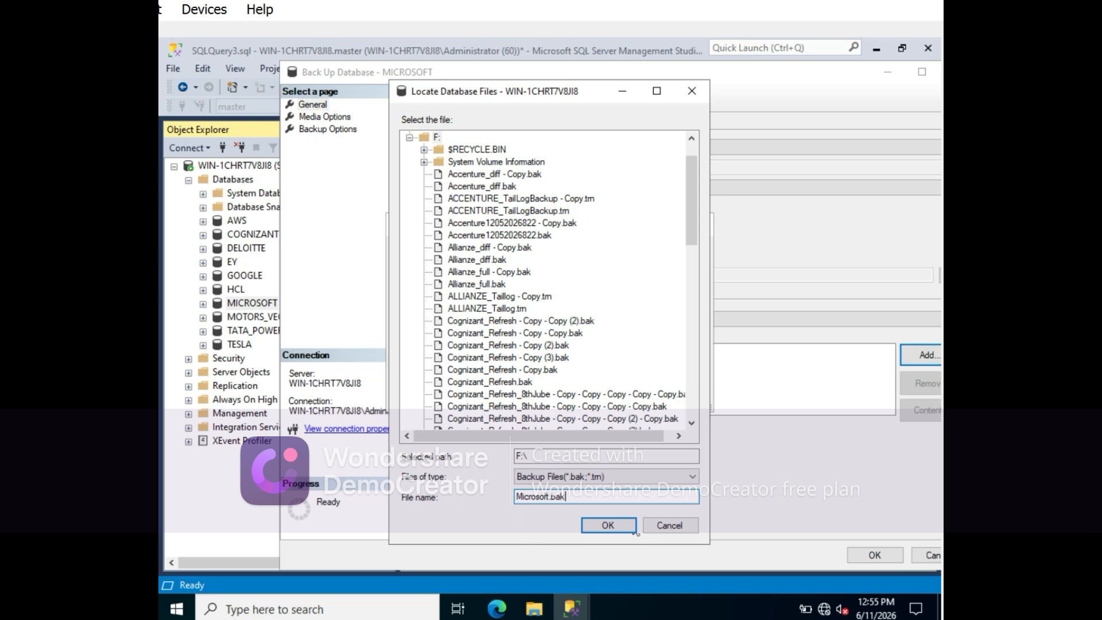
click(601, 524)
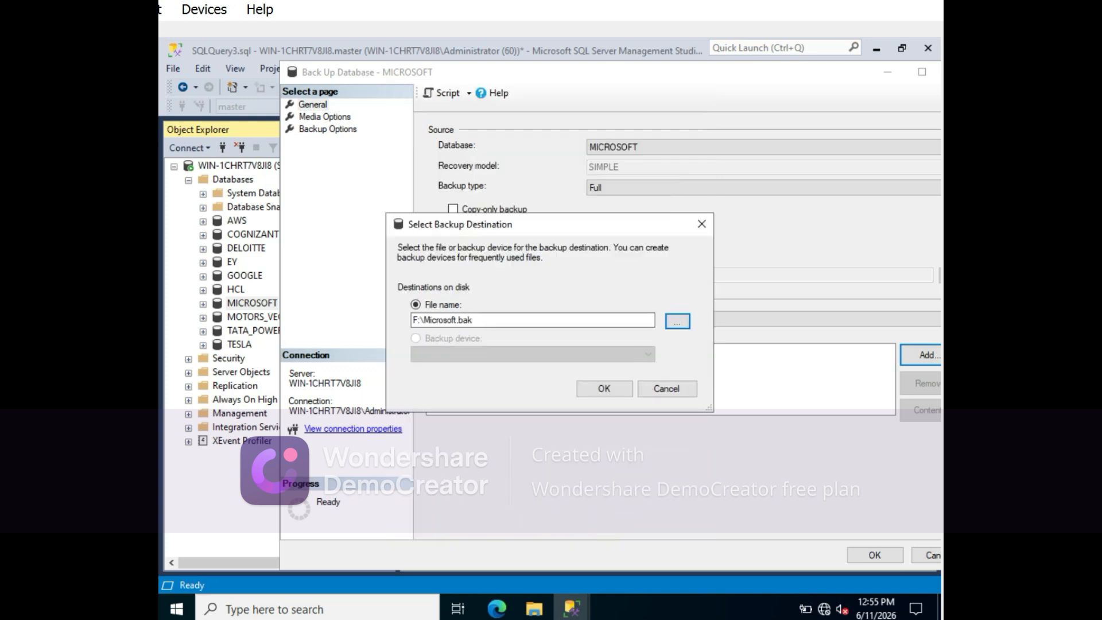
click(605, 390)
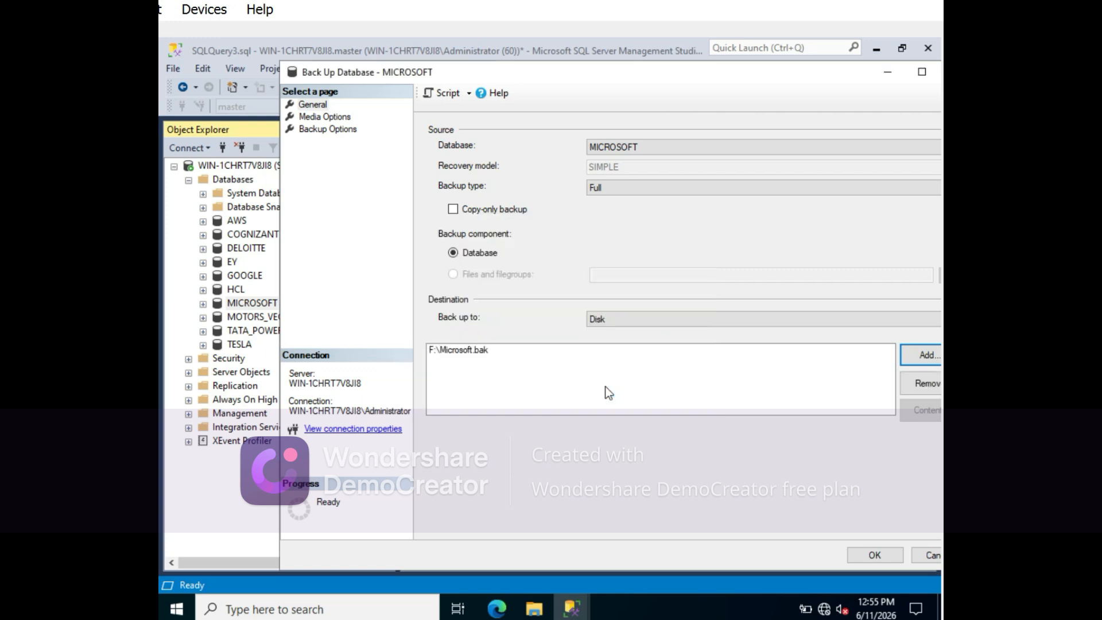
- Set the MICROSOFT backup's compression to Compress backup and return to its general settings
click(315, 130)
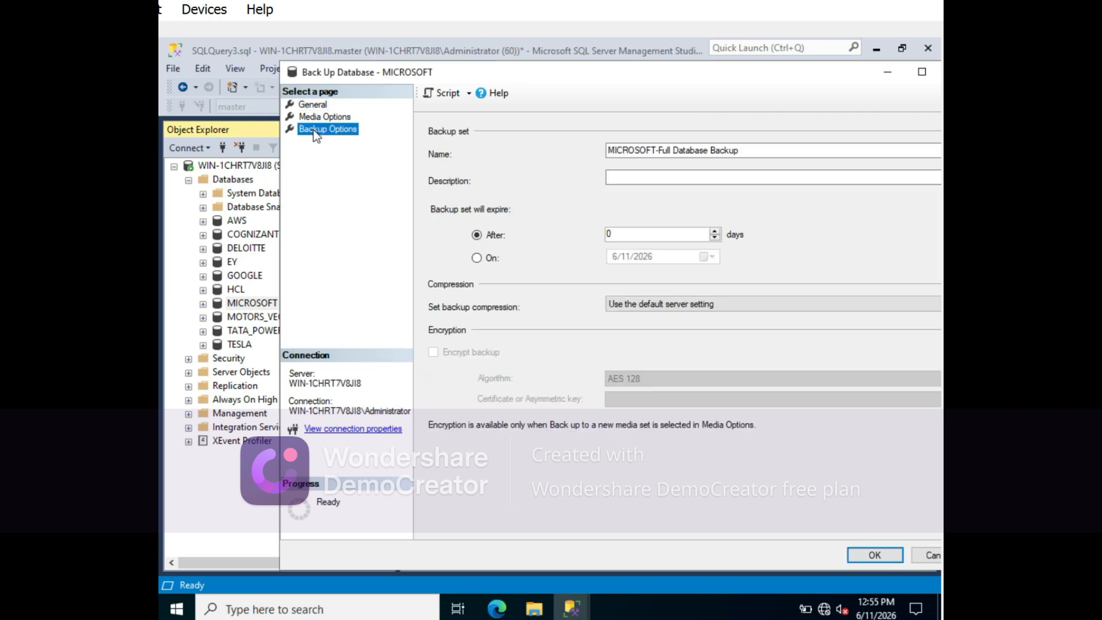
click(746, 305)
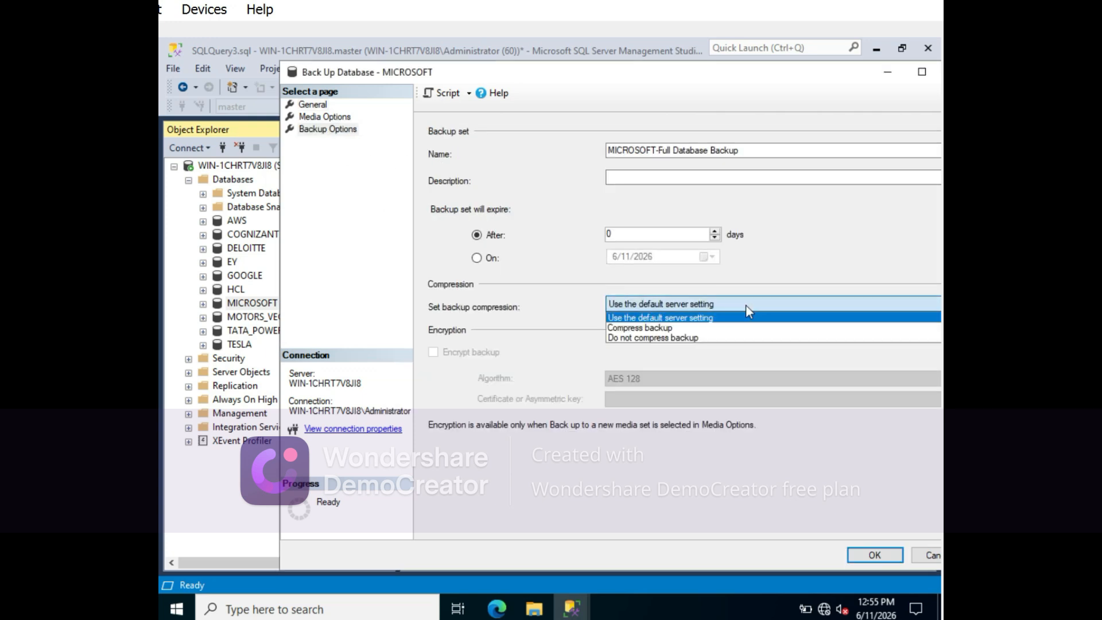
click(636, 329)
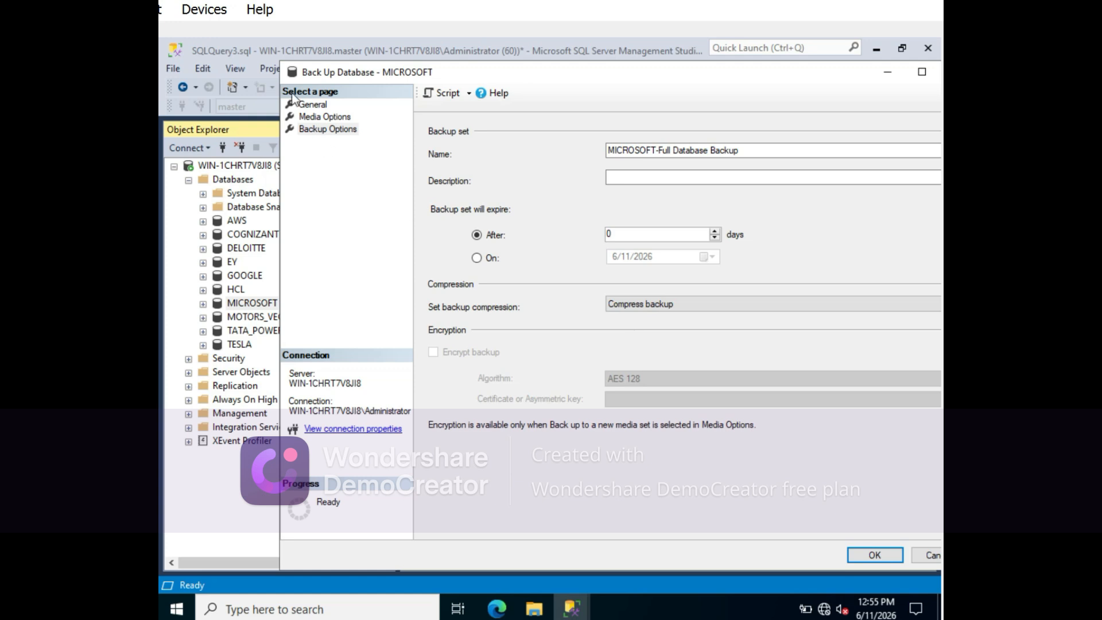
click(313, 104)
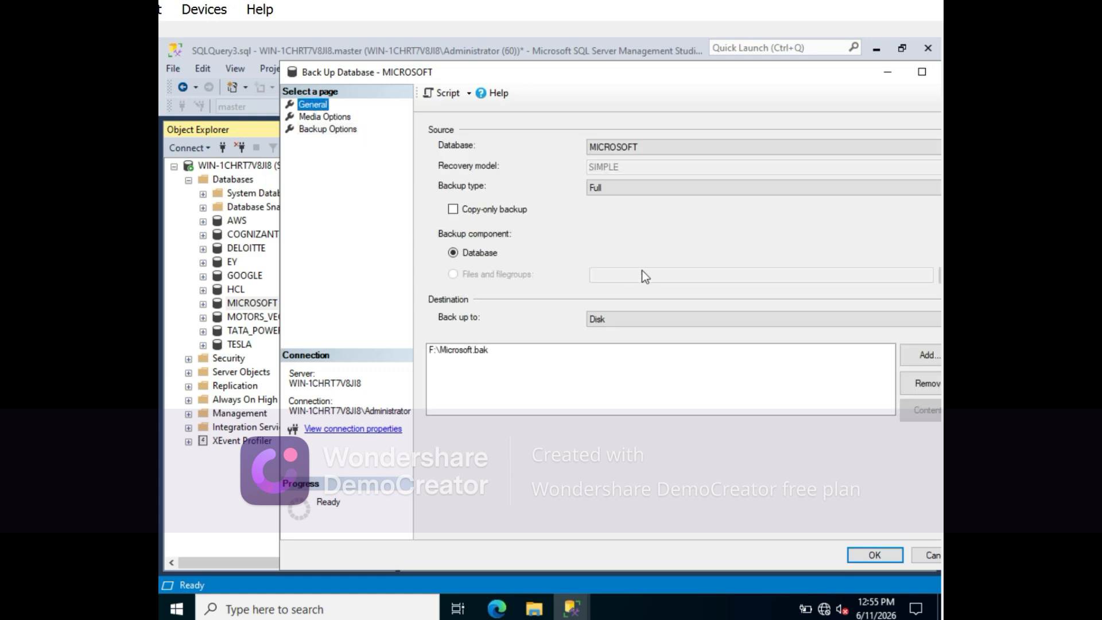
- Bring the MICROSOFT backup dialog back in front of the query and script the backup to a new query window
click(883, 75)
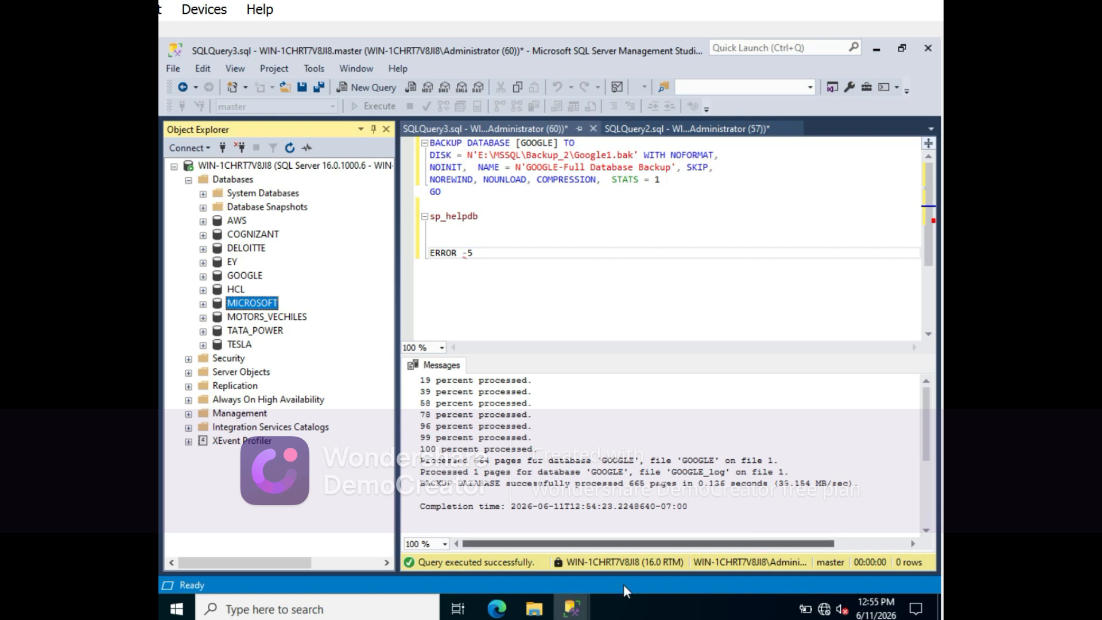
mouse_move(575, 607)
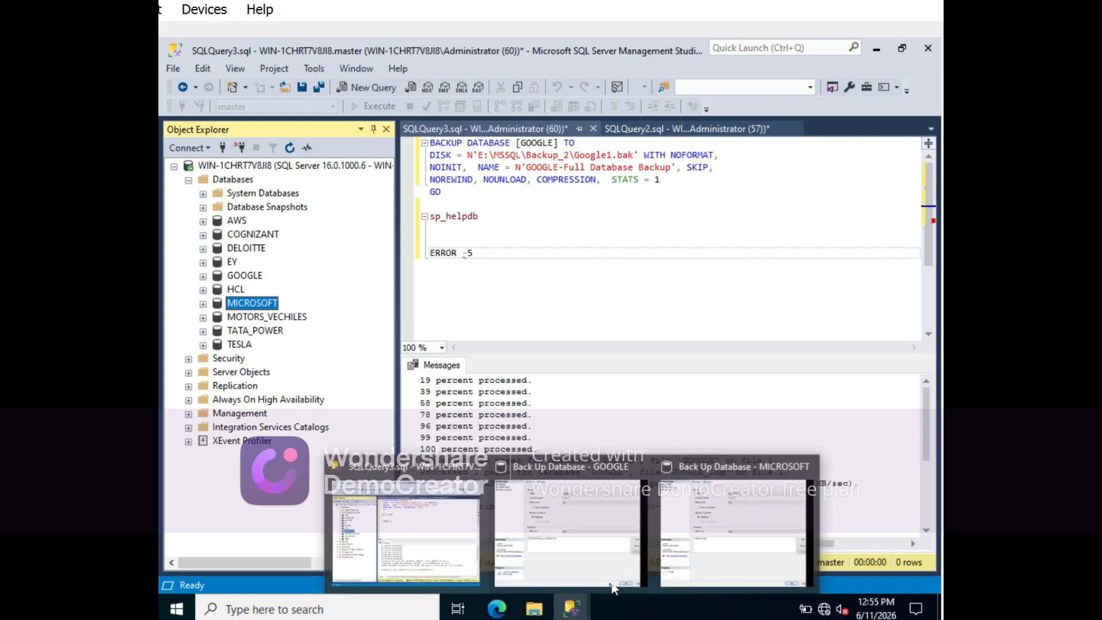
click(684, 532)
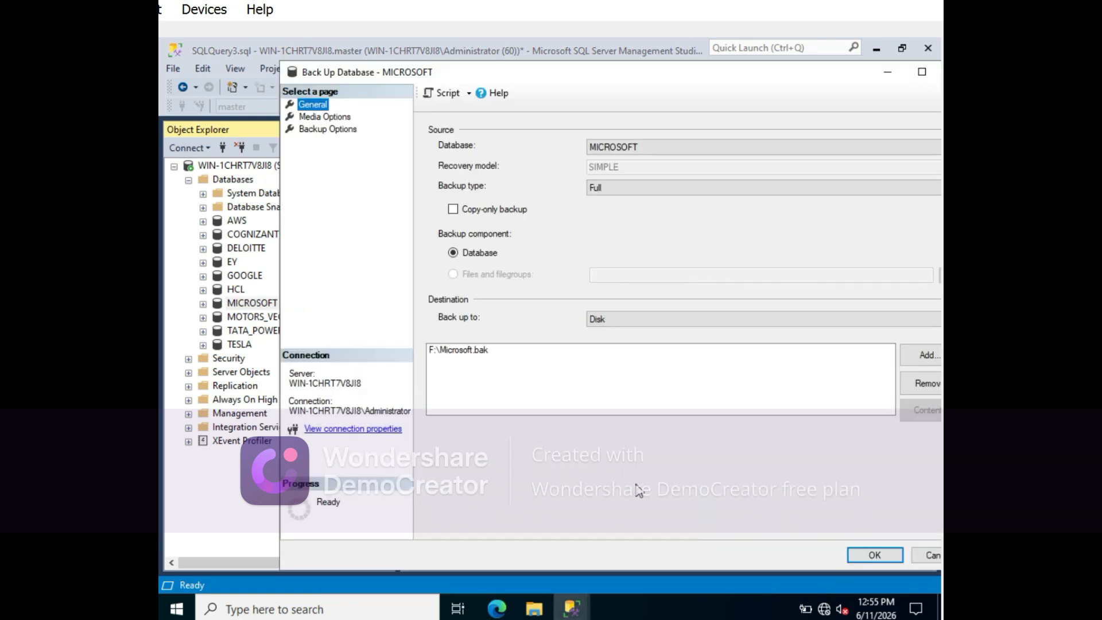
click(446, 94)
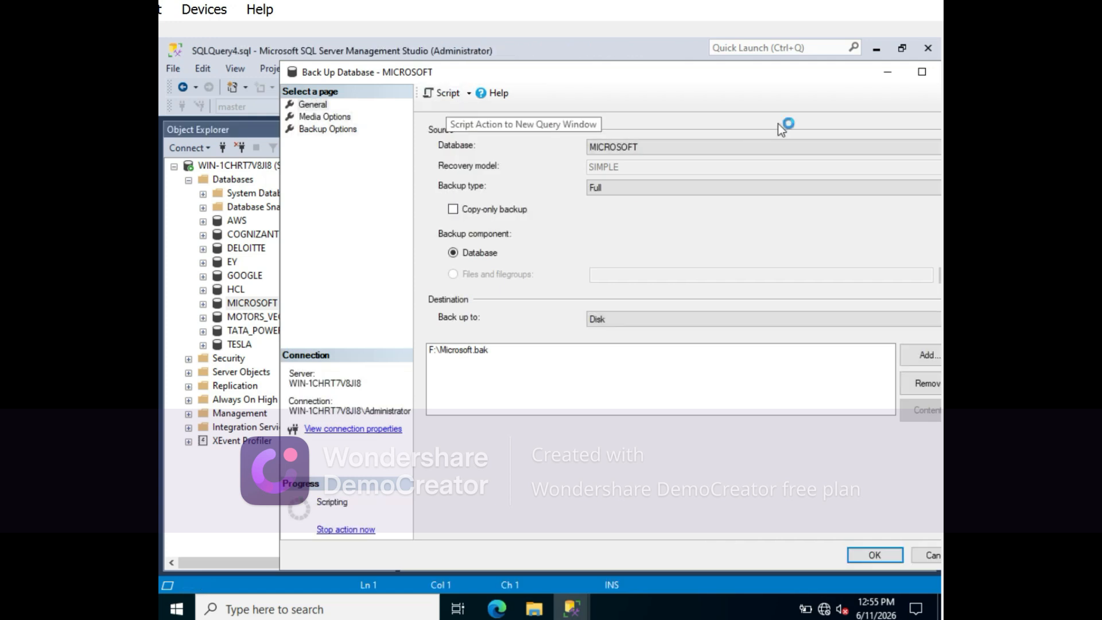
- Minimize the backup dialog and break the MICROSOFT backup script into separate lines before DISK, NAME and STATS
click(887, 72)
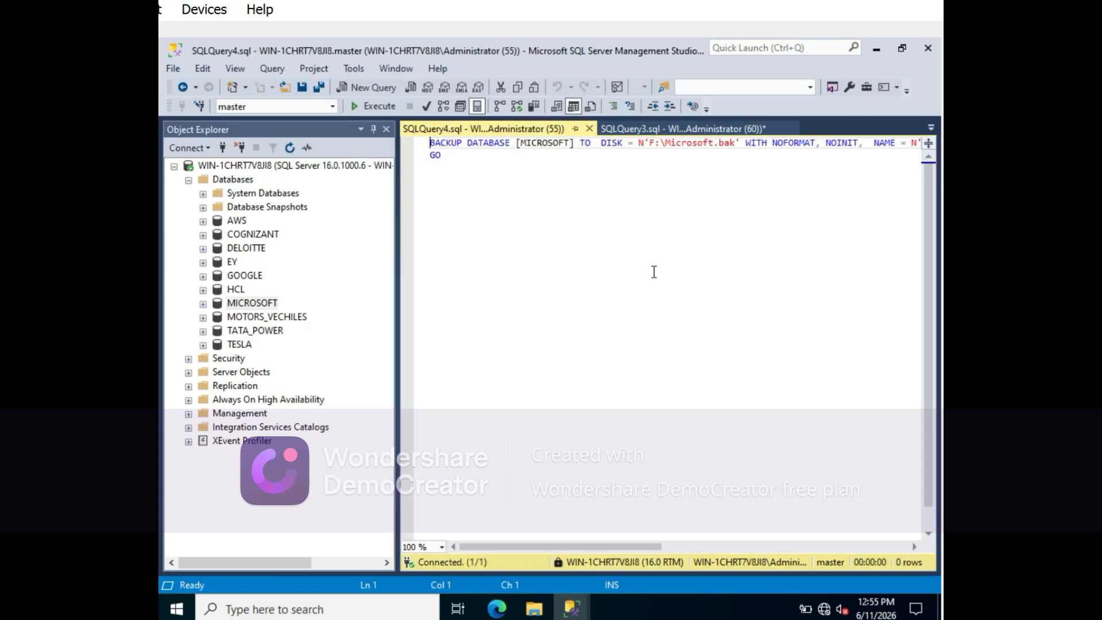
click(602, 142)
key(Return)
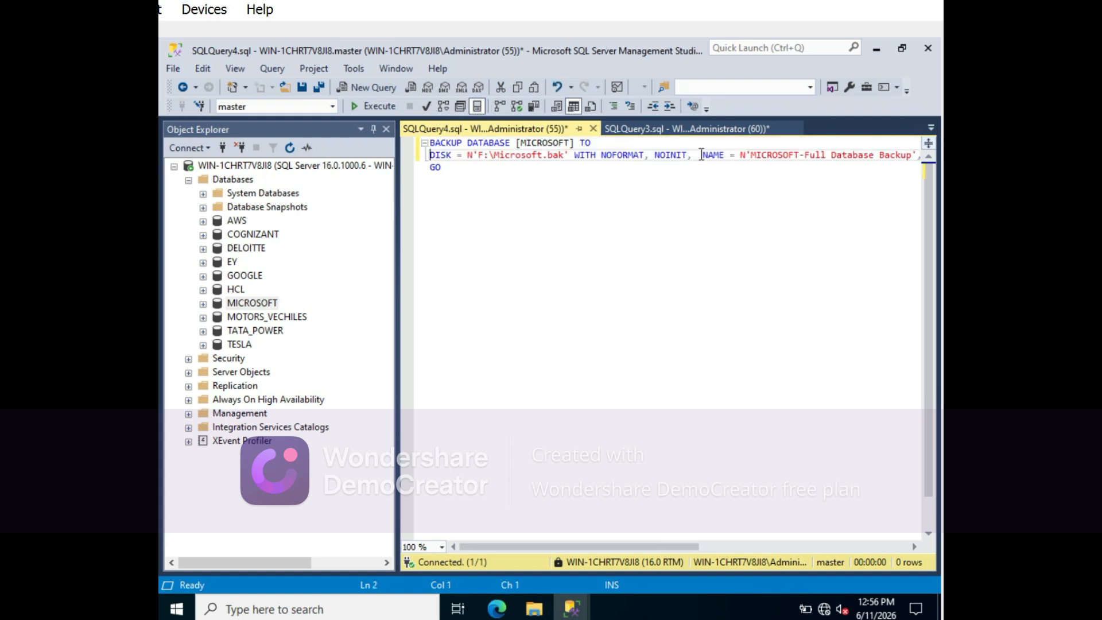
click(700, 154)
key(Return)
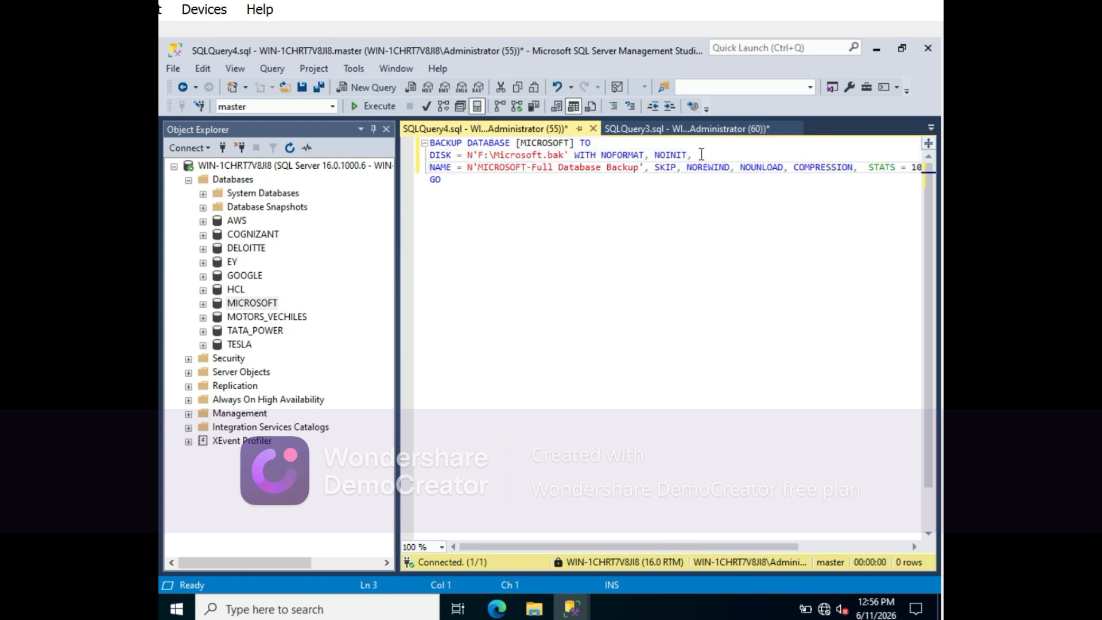
click(869, 167)
key(Return)
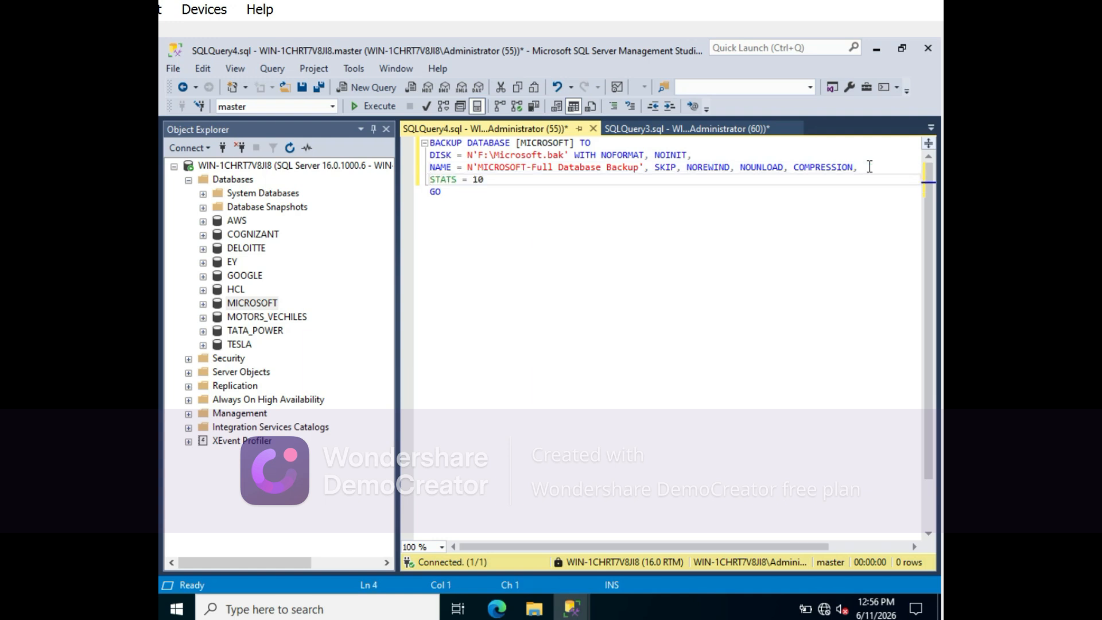
- Parse the MICROSOFT backup script for F:\Microsoft.bak and execute it
click(427, 106)
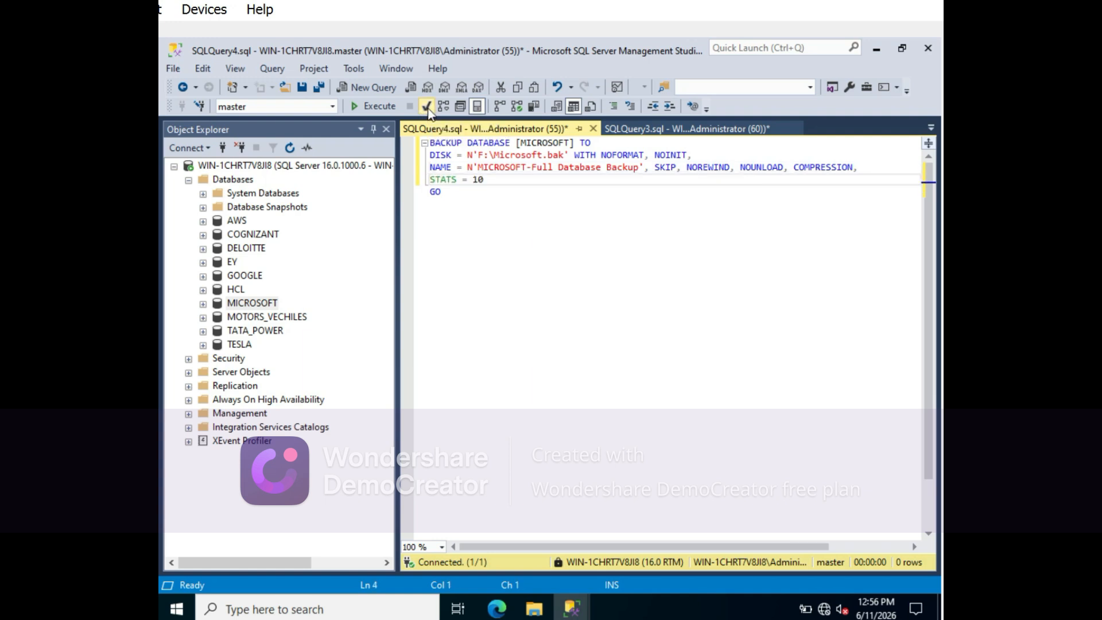
click(379, 107)
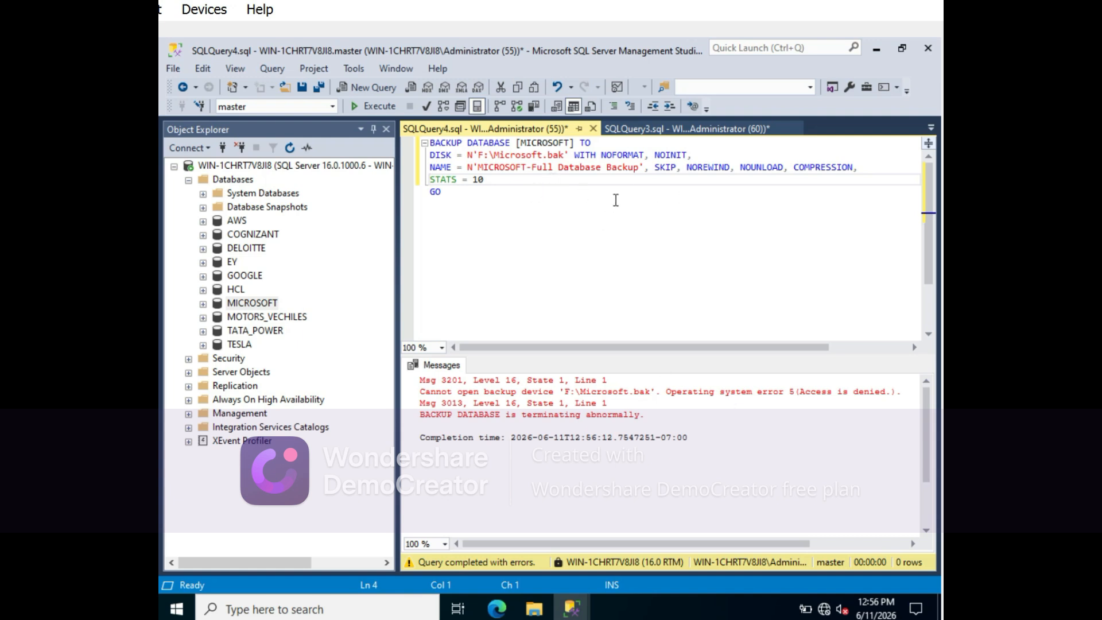
mouse_move(534, 608)
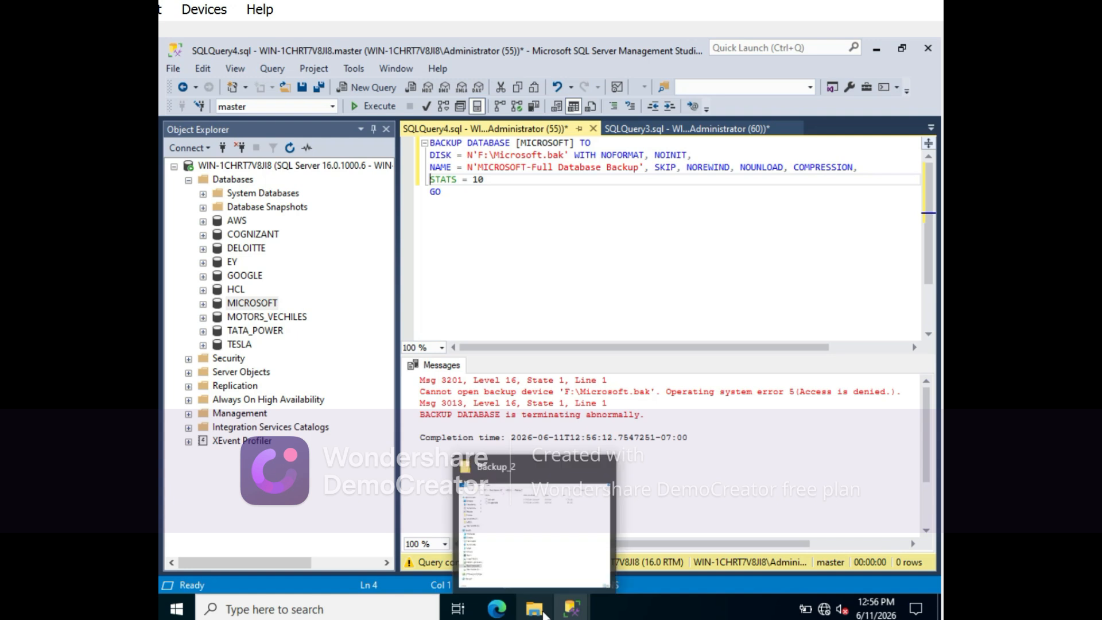
click(492, 509)
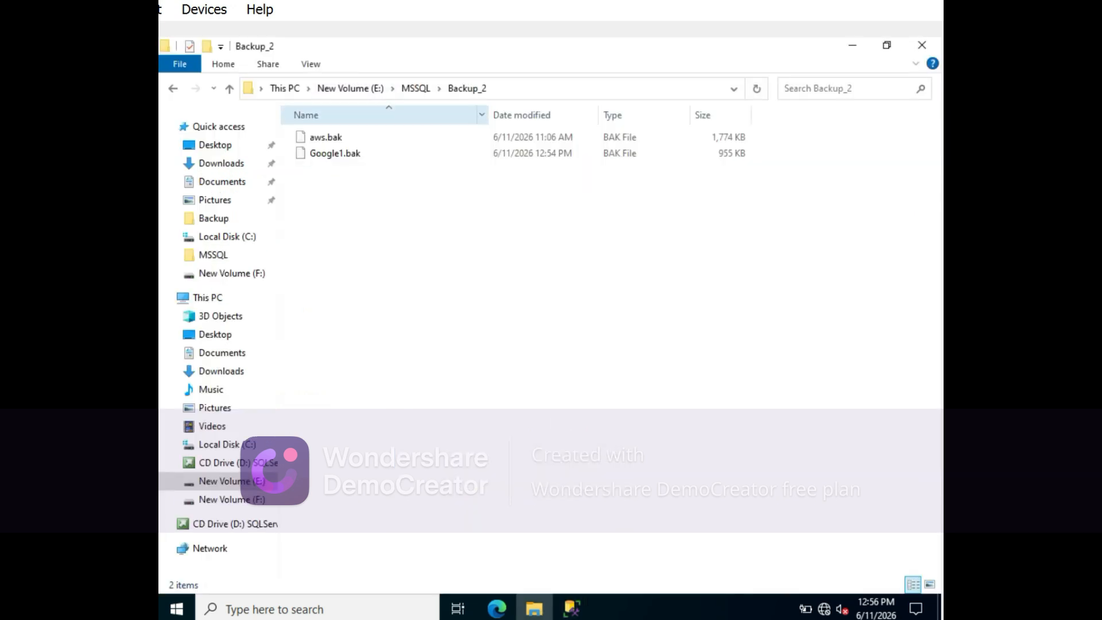
click(571, 609)
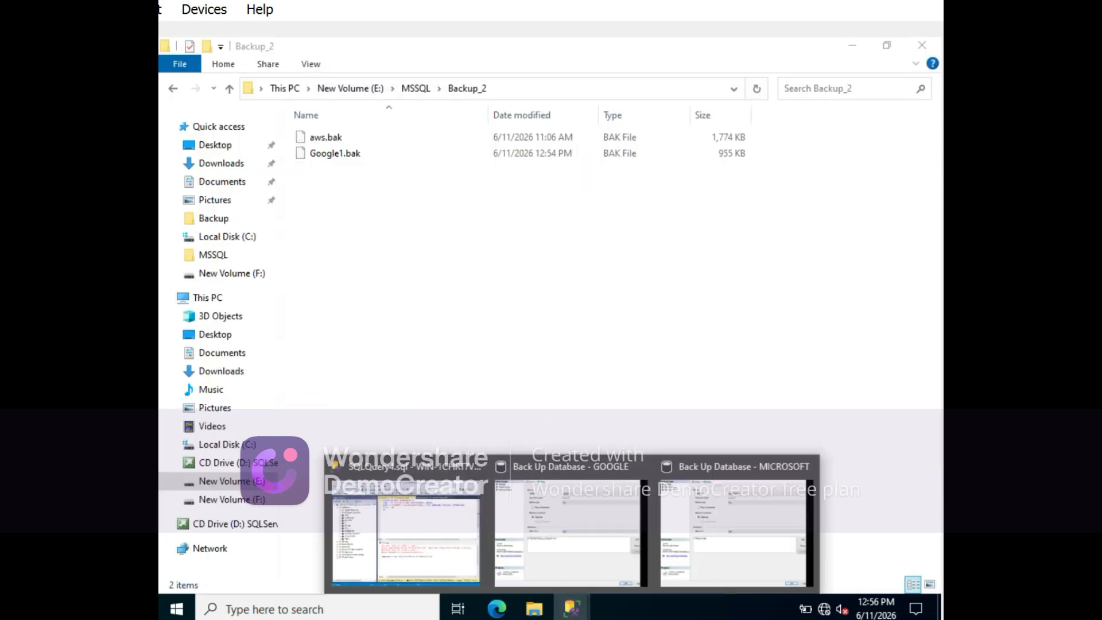
click(402, 508)
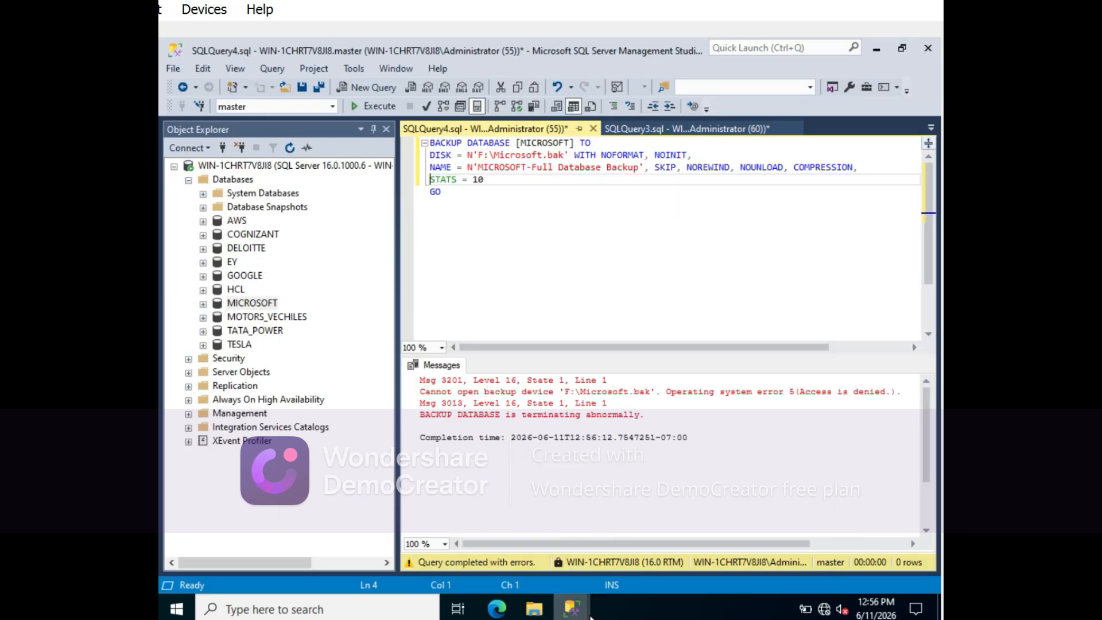
- Close the leftover backup dialogs for the MICROSOFT and GOOGLE databases
mouse_move(589, 617)
click(808, 466)
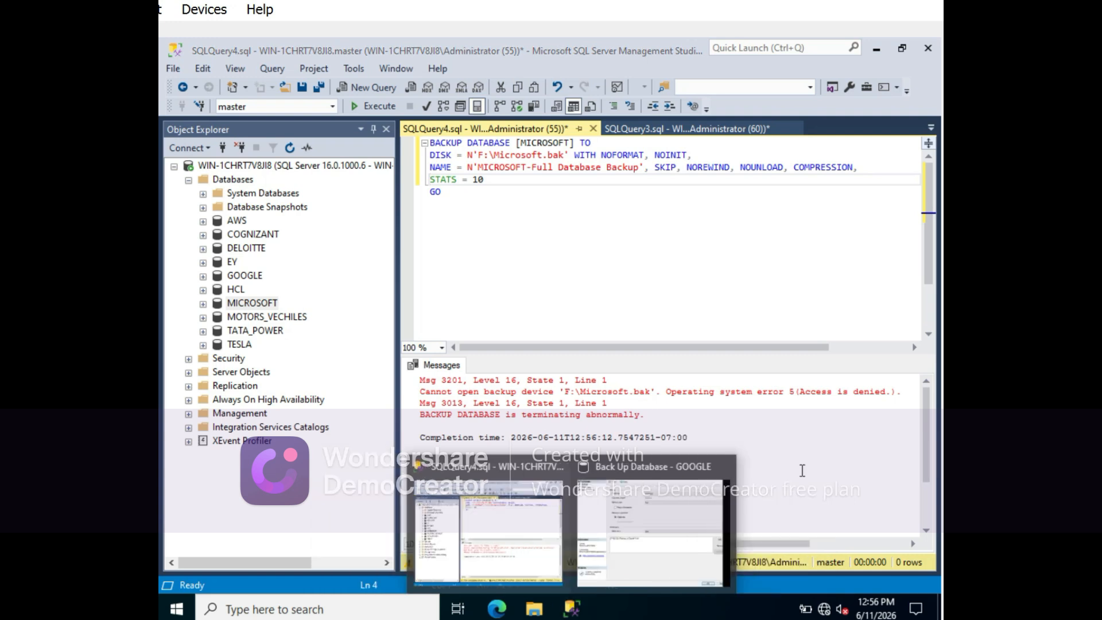
click(722, 470)
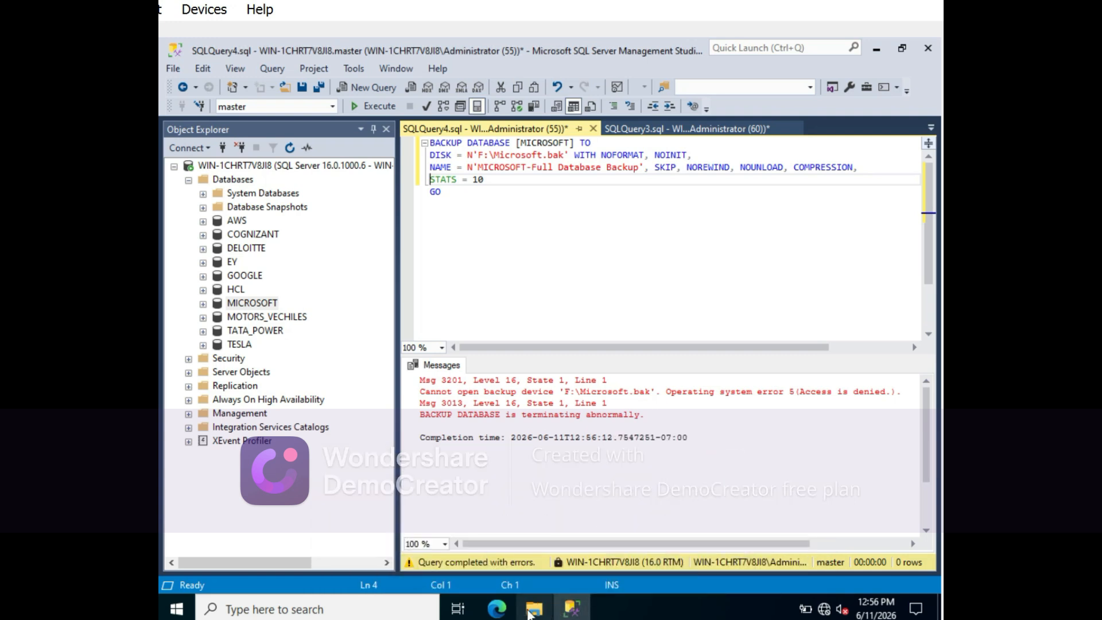
- Switch to File Explorer and check the F: drive's contents and free space
mouse_move(528, 612)
click(500, 491)
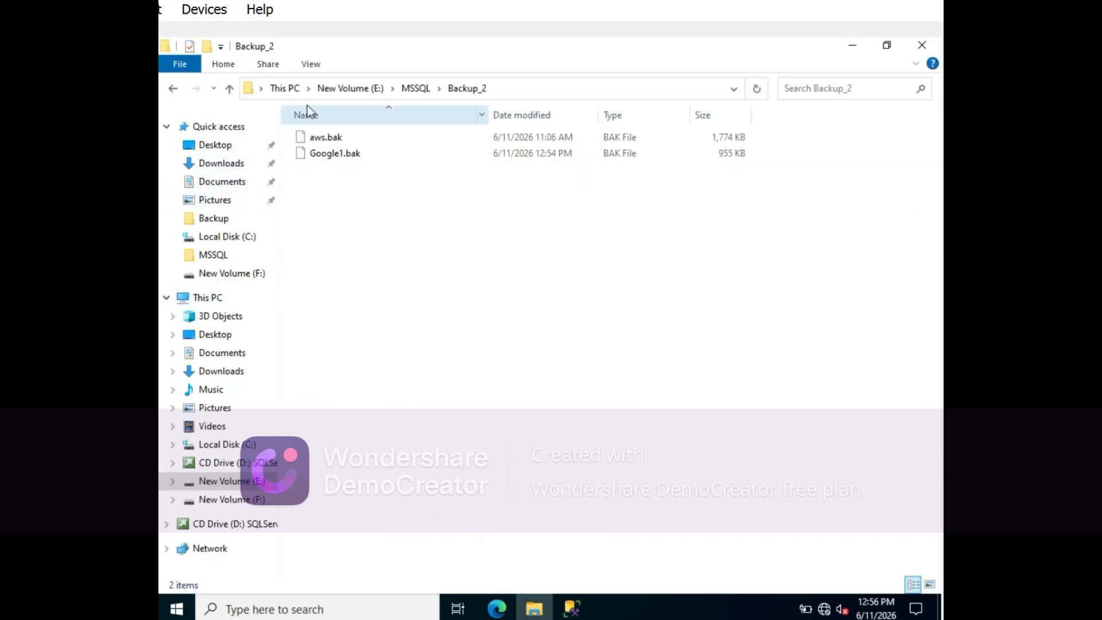
click(285, 88)
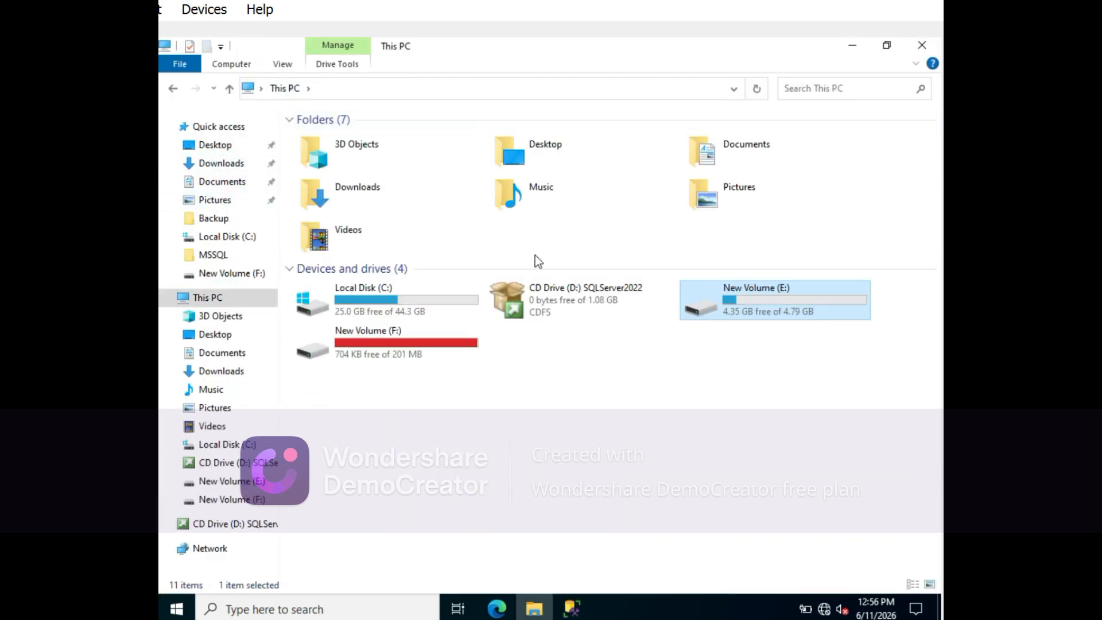
double_click(351, 349)
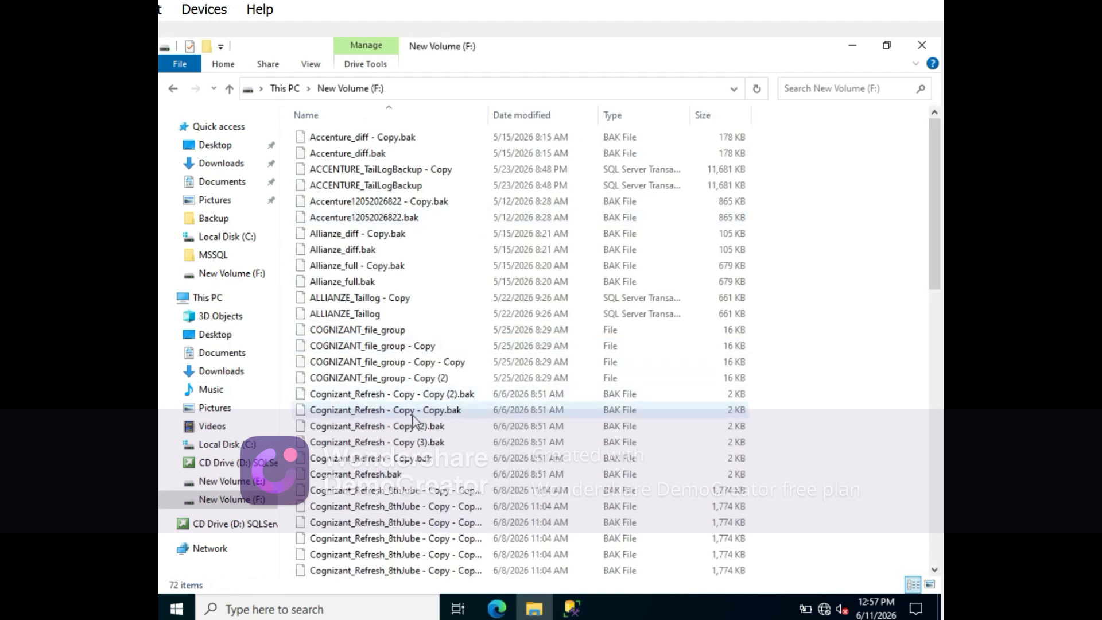
click(284, 89)
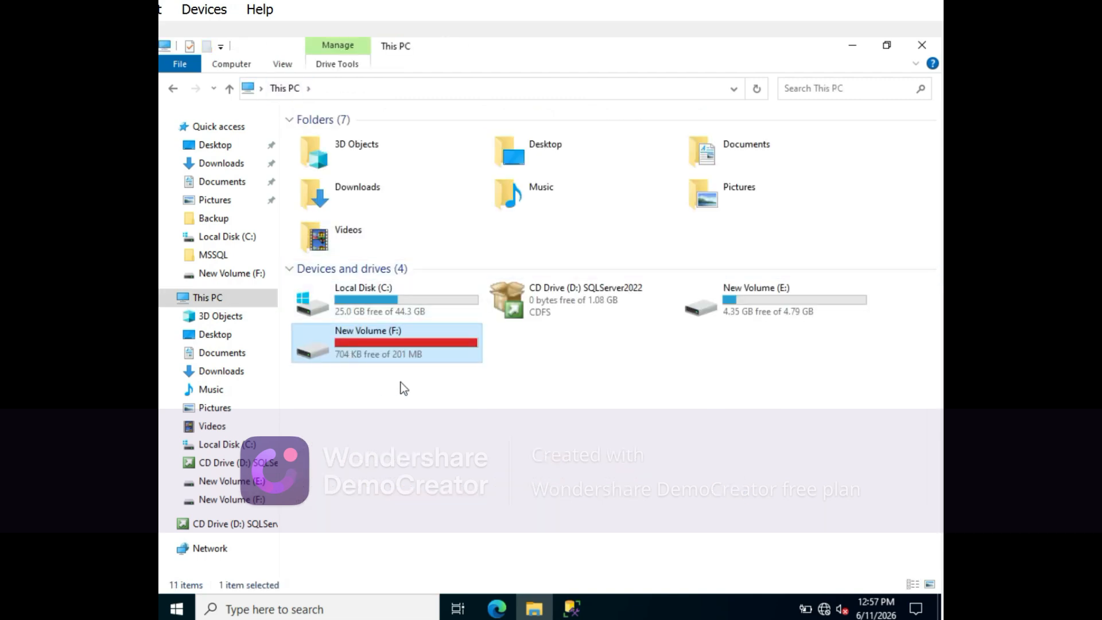
- Return to SQL Server Management Studio and check the MICROSOFT database's size in its properties, then dismiss them unchanged
click(571, 608)
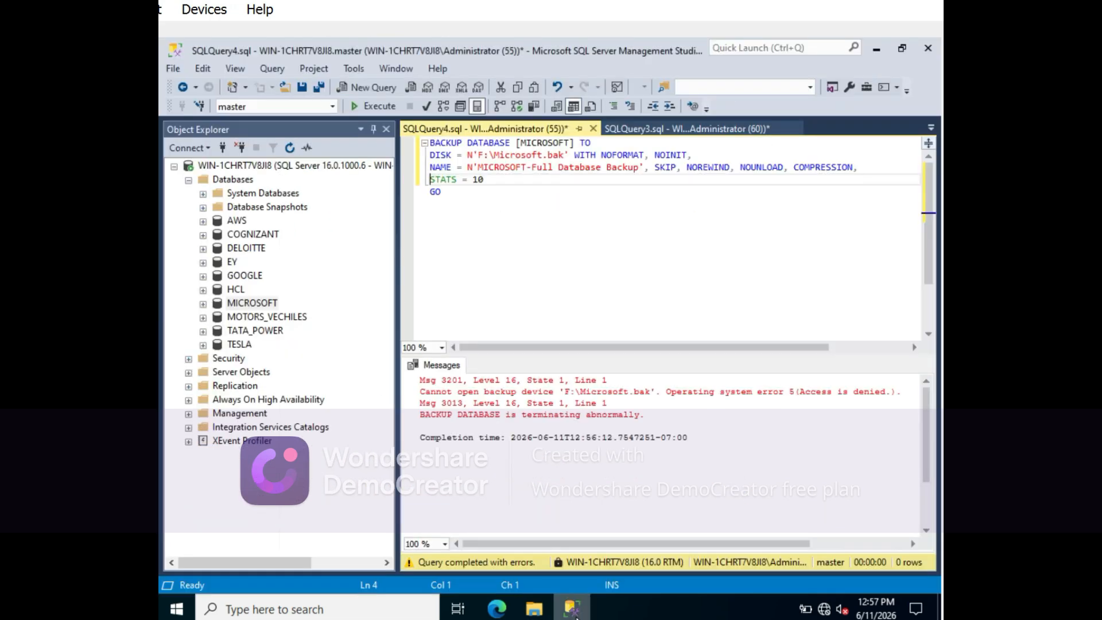
click(258, 304)
right_click(258, 306)
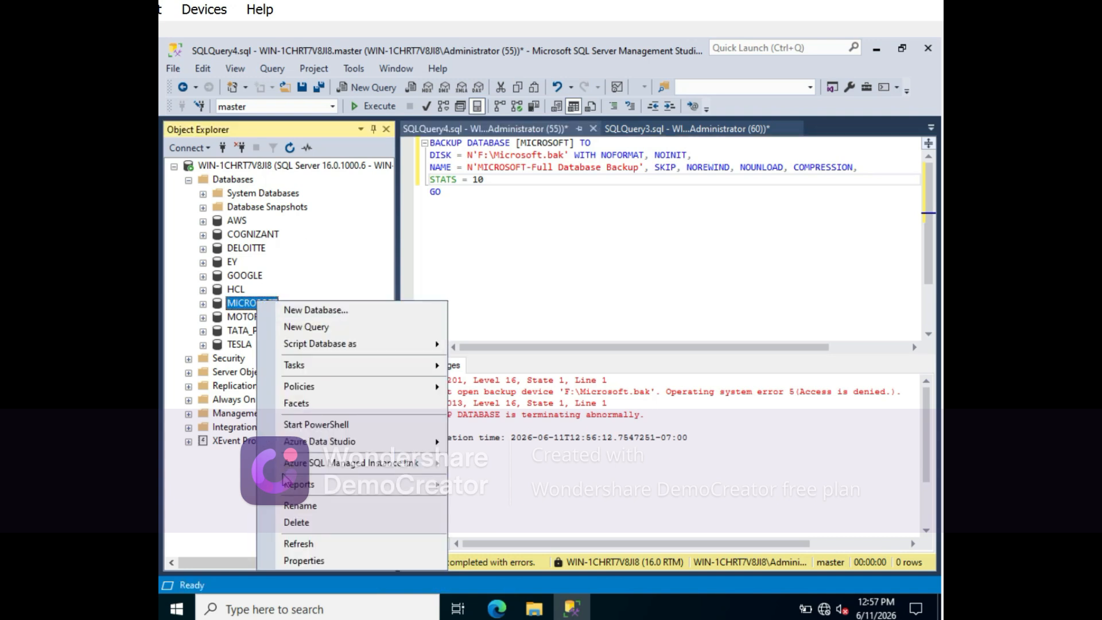
click(305, 561)
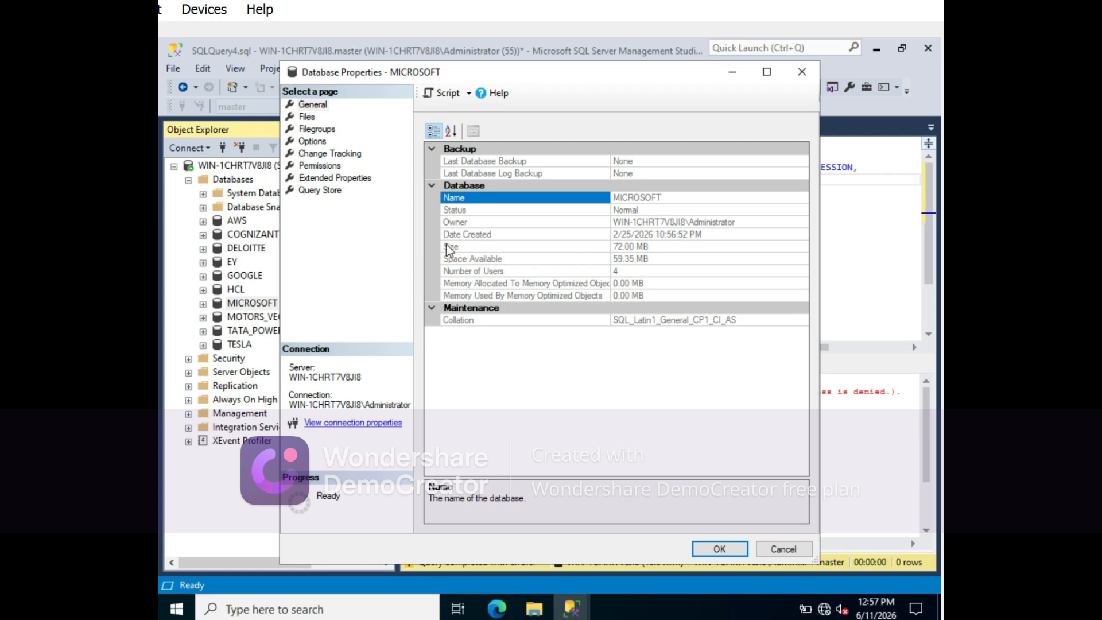
click(782, 549)
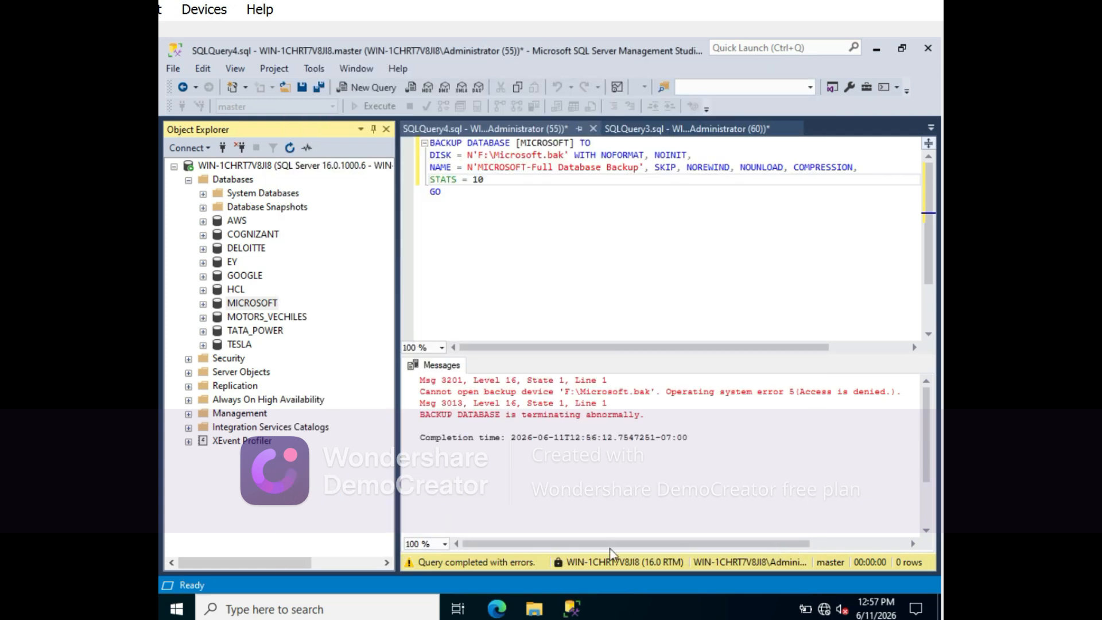
- In File Explorer, permanently delete the F: drive's backup files from Cognizant_Refresh_8thJube through Copy_only and return to the drive overview
click(540, 607)
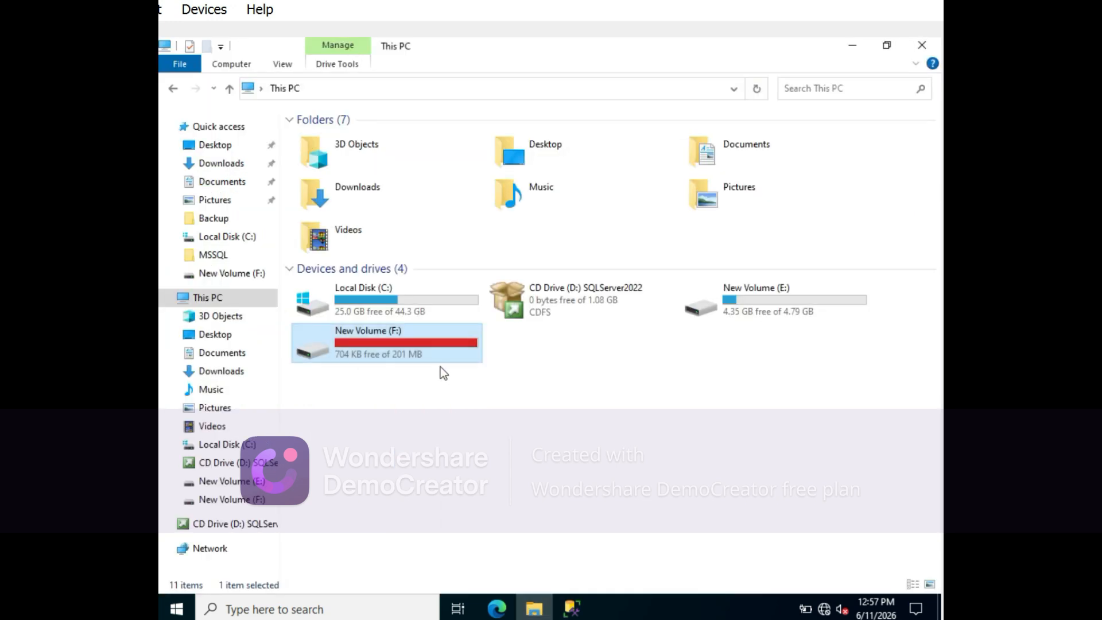
mouse_move(397, 343)
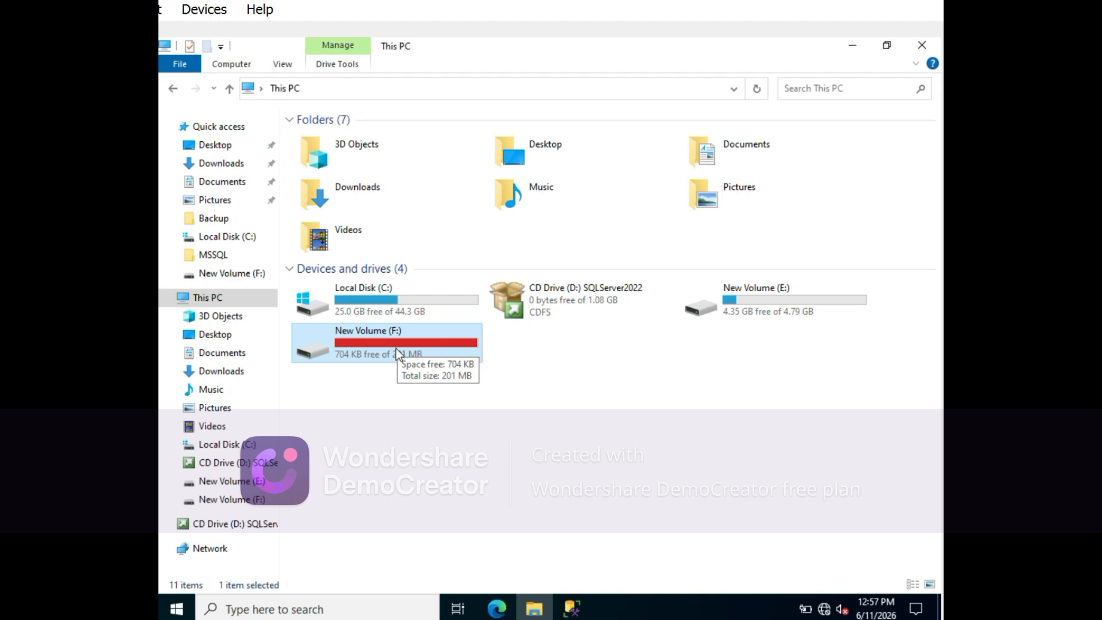
double_click(396, 349)
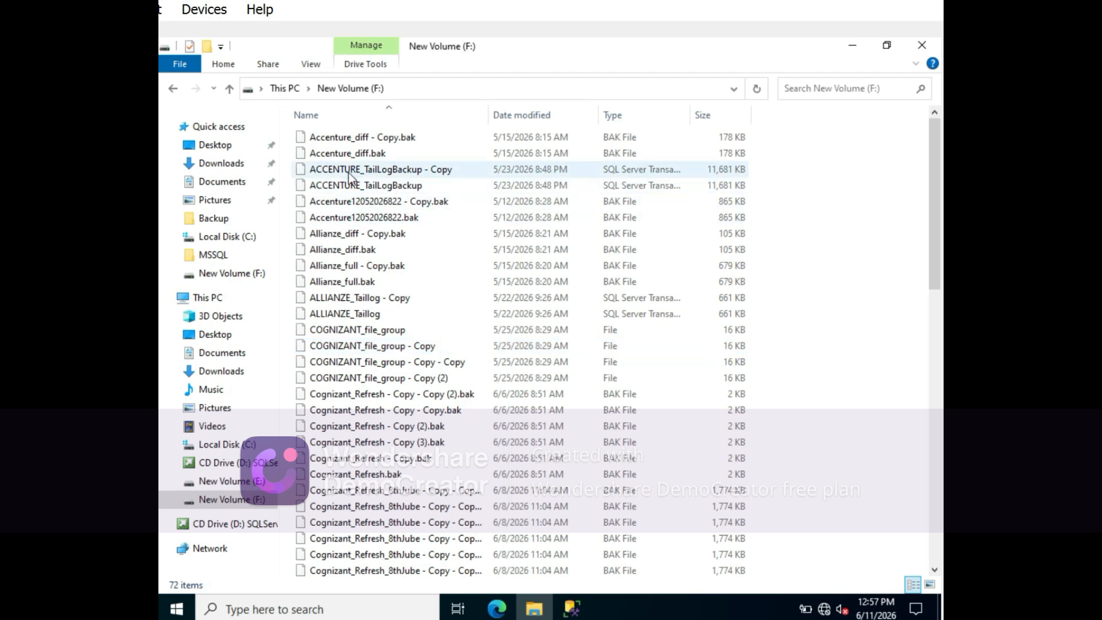
scroll(417, 386, down, 4)
scroll(417, 385, down, 2)
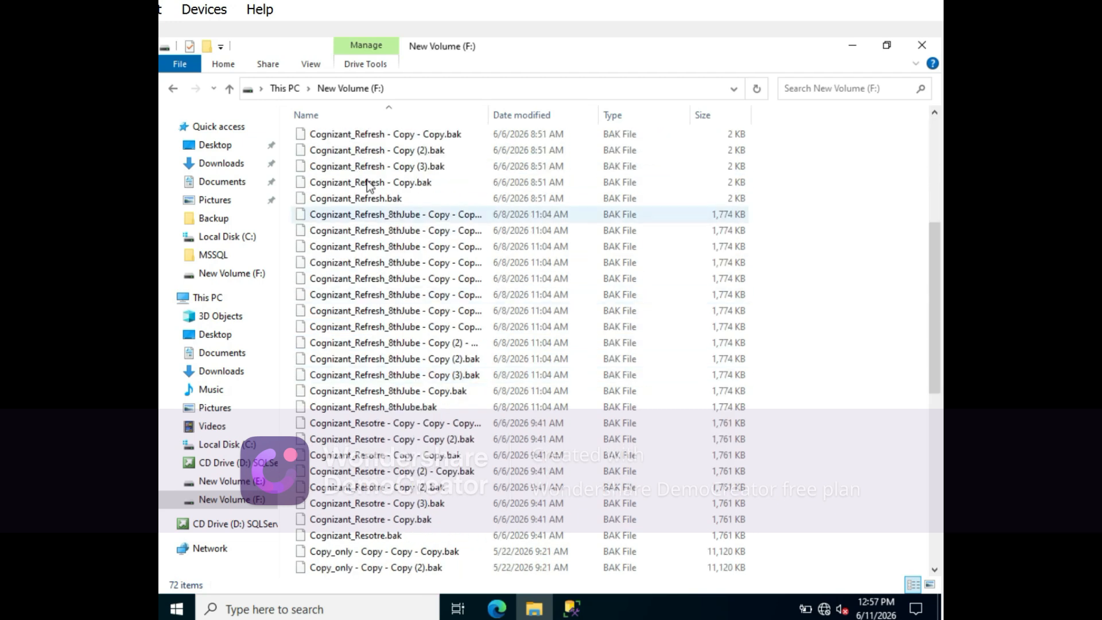
key(shift+Down)
key(shift+Down)
key(shift+Down)
key(shift+Down)
key(shift+Down)
key(shift+Down)
key(shift+Down)
key(shift+Down)
key(shift+Down)
key(shift+Down)
key(shift+Down)
key(shift+Down)
key(shift+Down)
key(shift+Down)
key(shift+Down)
key(shift+Down)
key(shift+Down)
key(shift+Down)
key(shift+Down)
key(shift+Down)
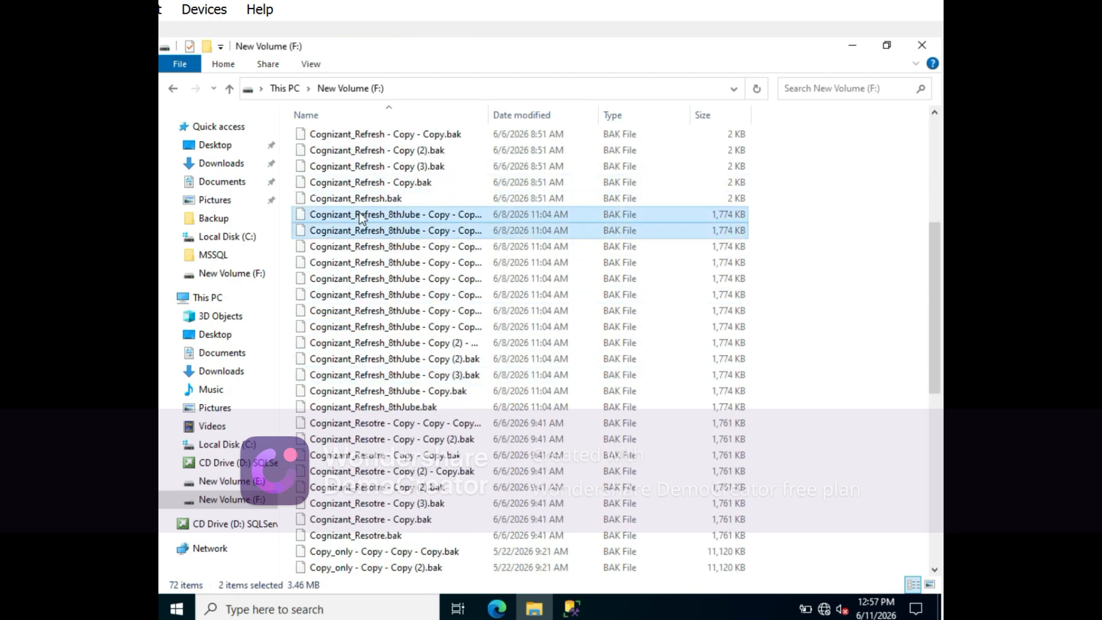
key(shift+Down)
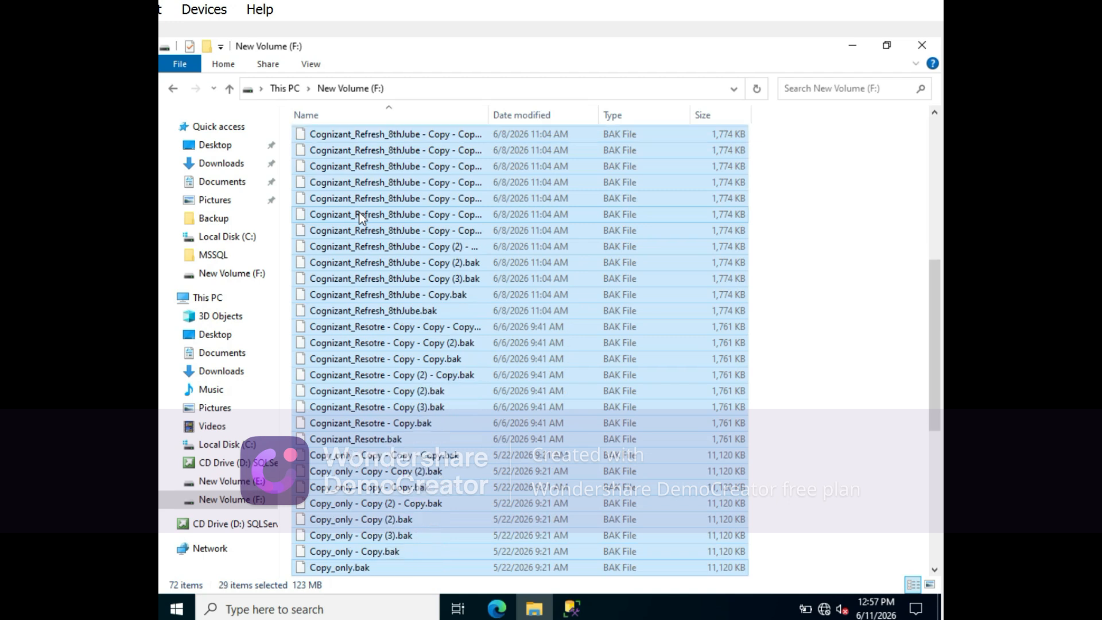
right_click(392, 234)
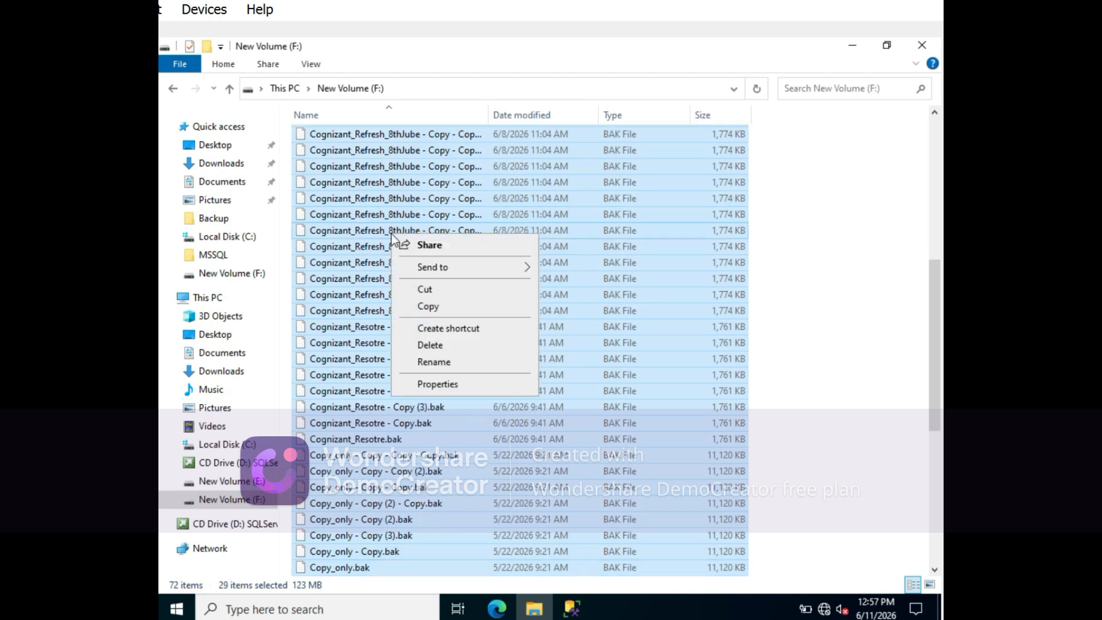
click(426, 342)
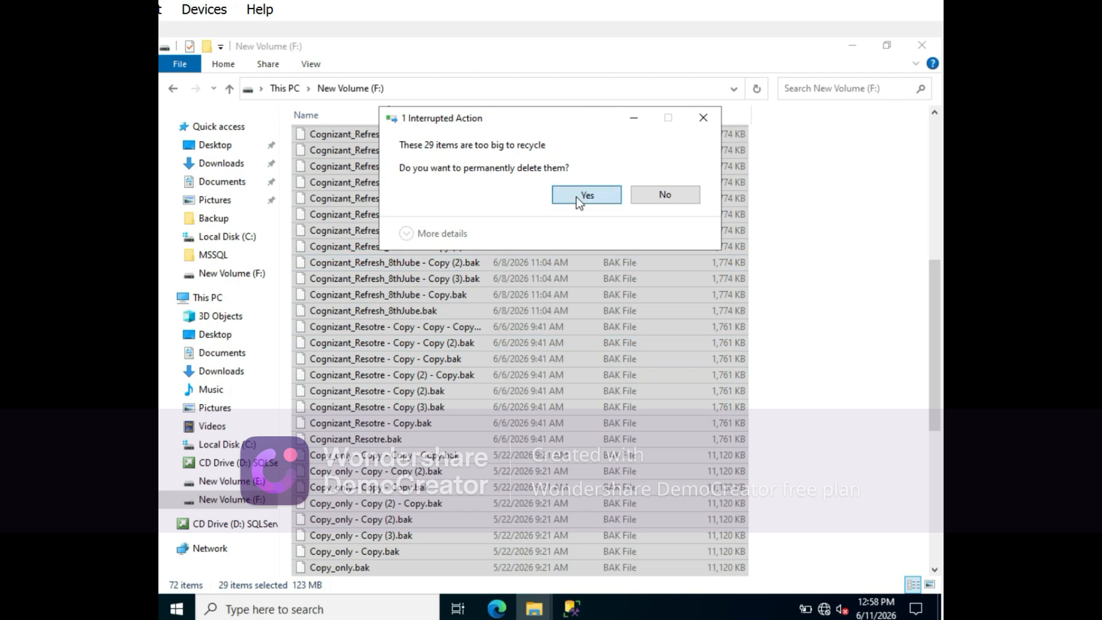
click(576, 197)
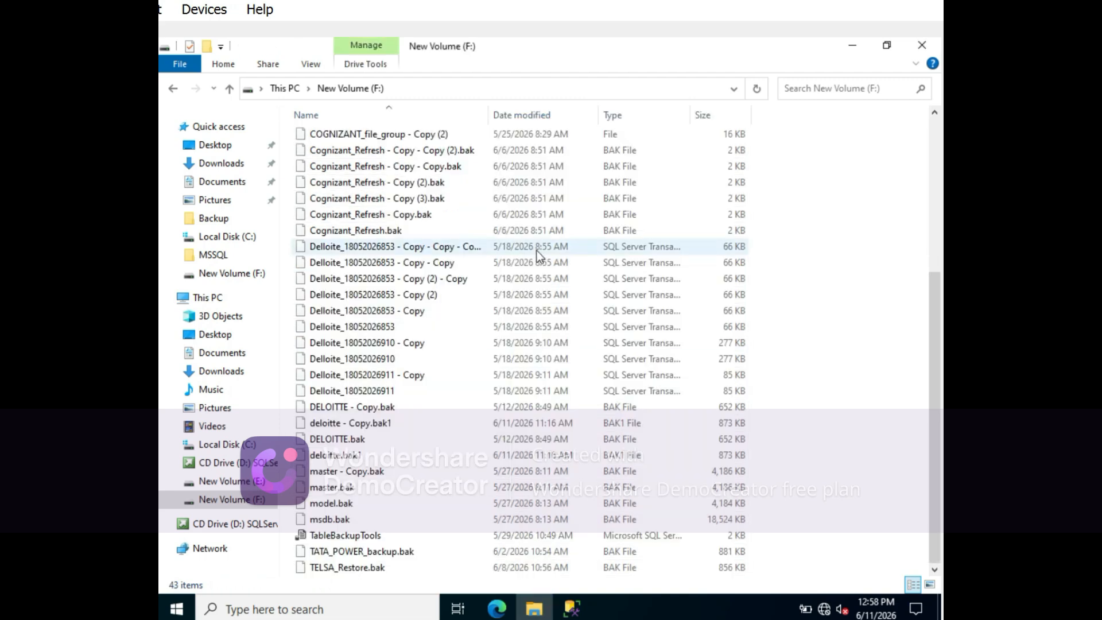
click(287, 88)
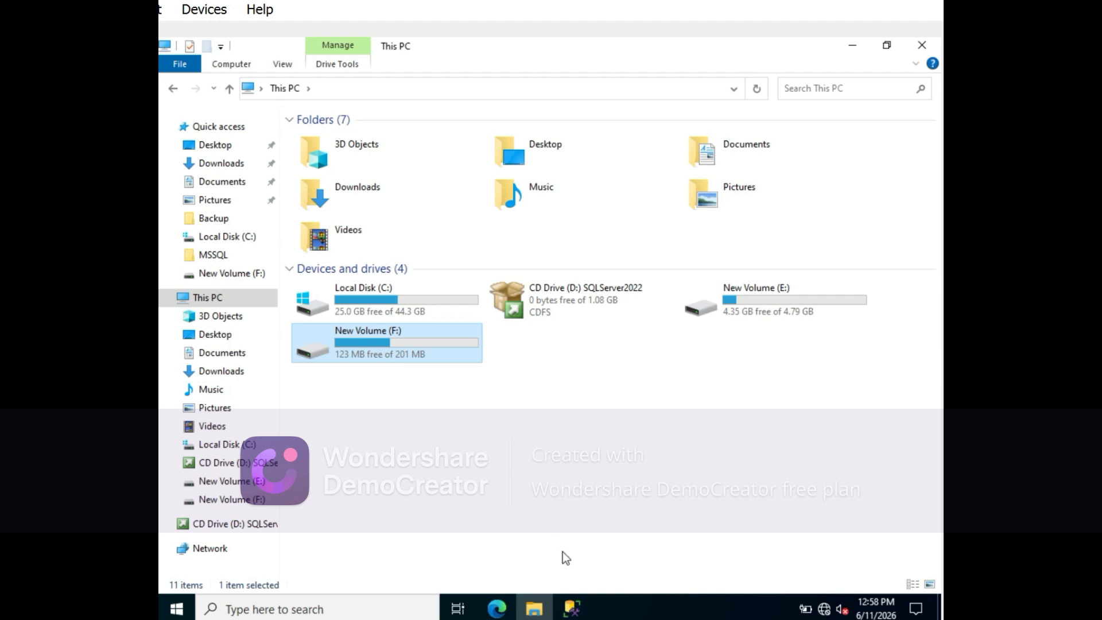
- Switch back to SQL Server Management Studio and execute the MICROSOFT backup script targeting F:\Backup1\Microsoft.bak
click(572, 607)
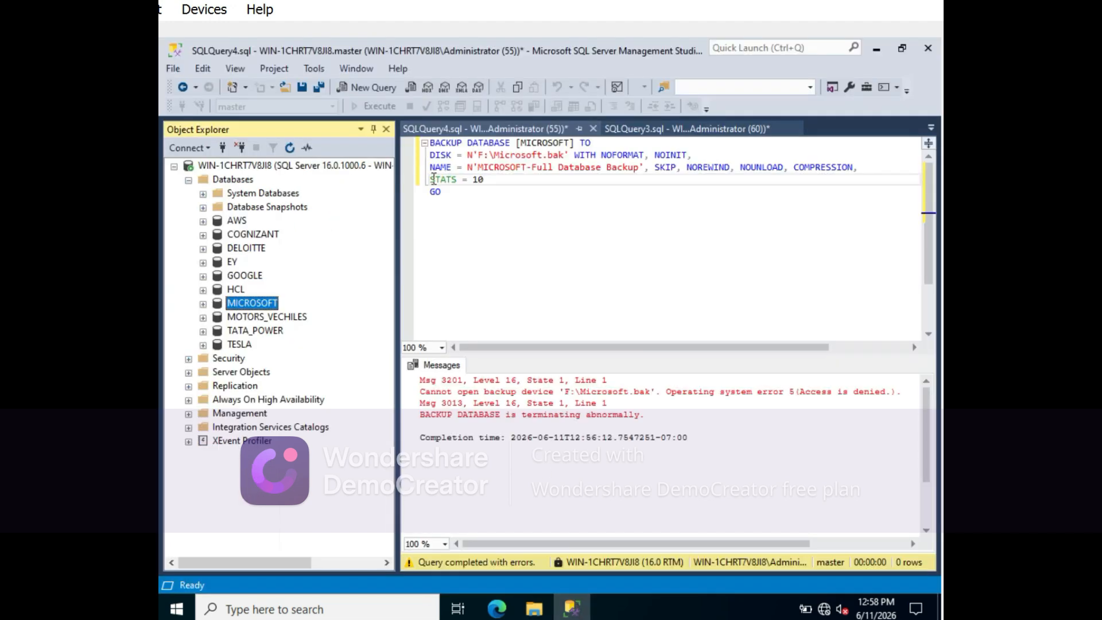
click(499, 222)
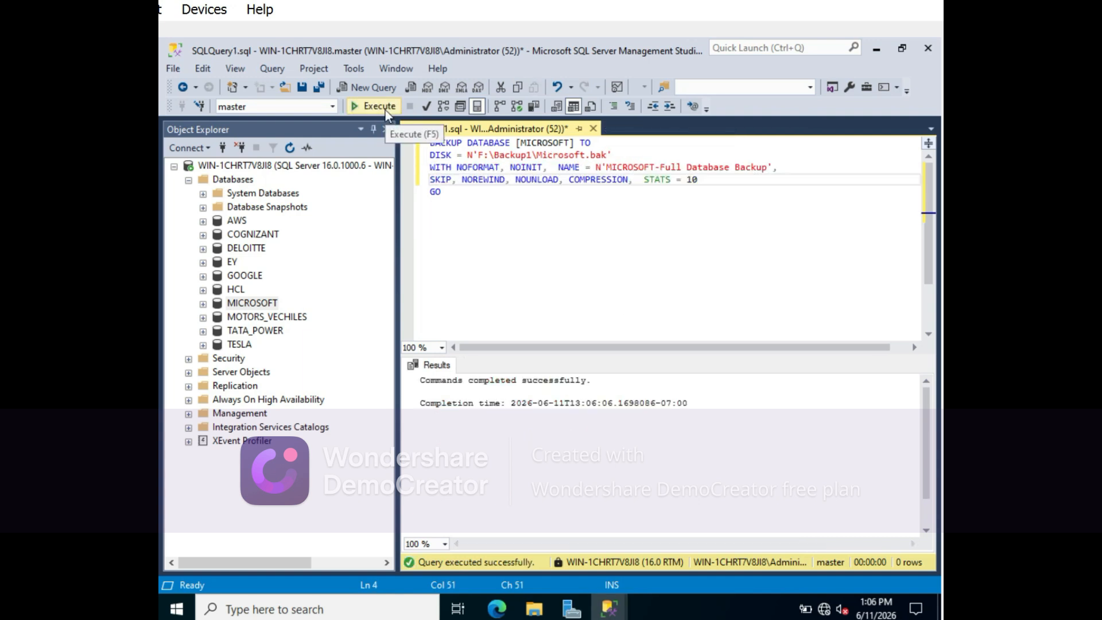
click(382, 107)
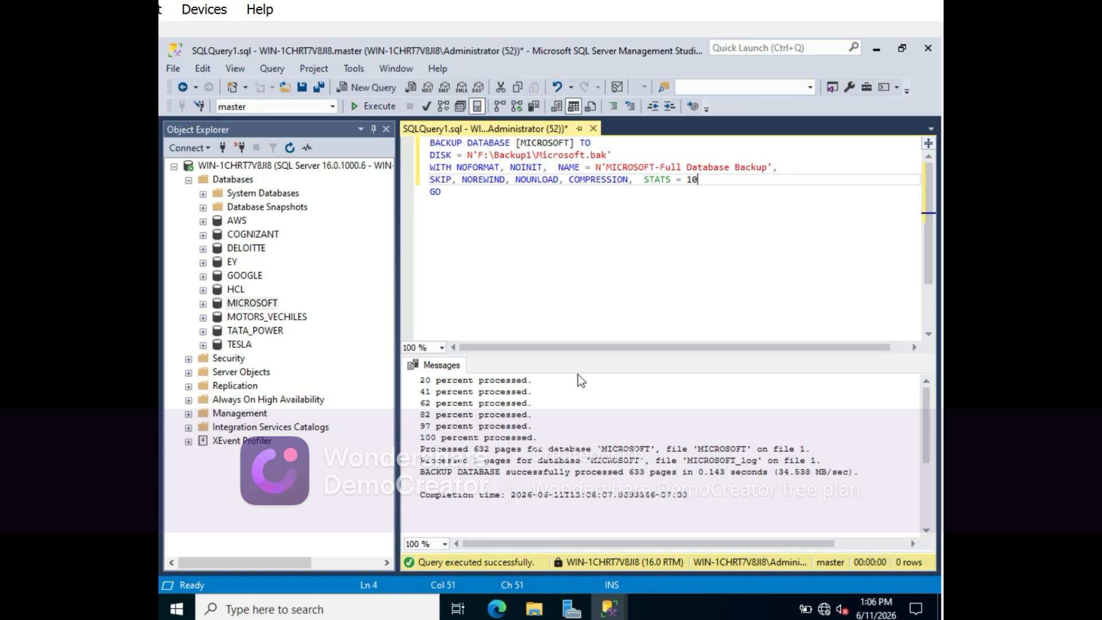